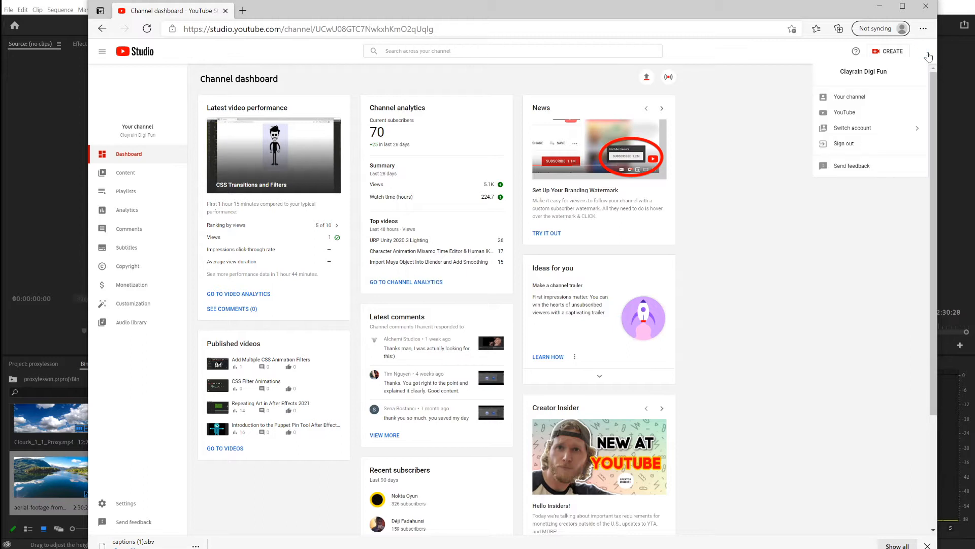
Step: Open the details of the channel video "Getting Started with Unity 2020.3 Animation for Maya and Blender Artists" and expand its additional settings
click(864, 98)
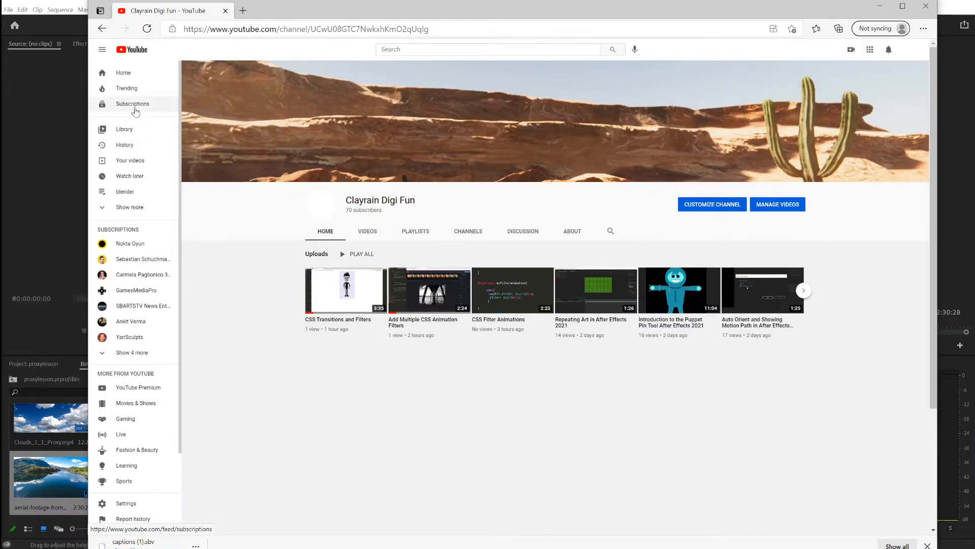
click(136, 161)
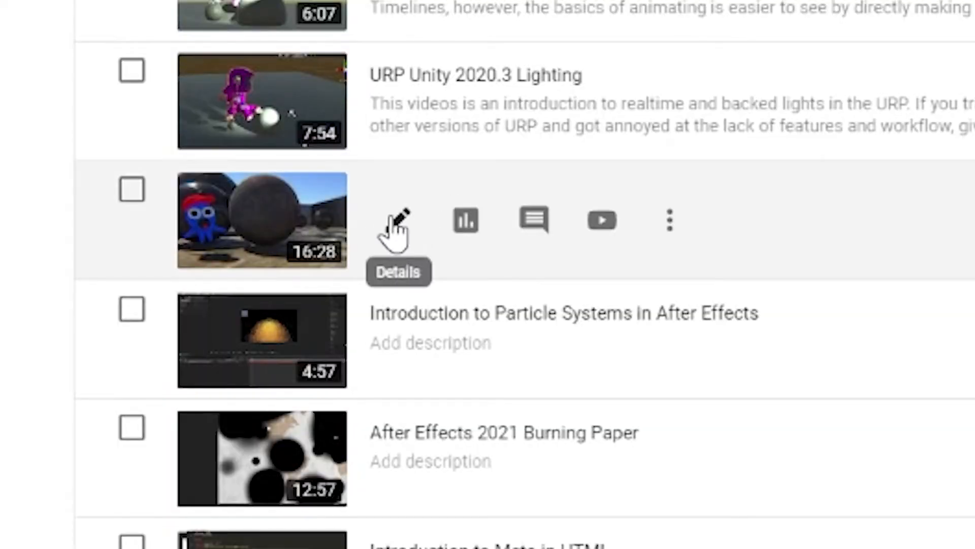
click(394, 223)
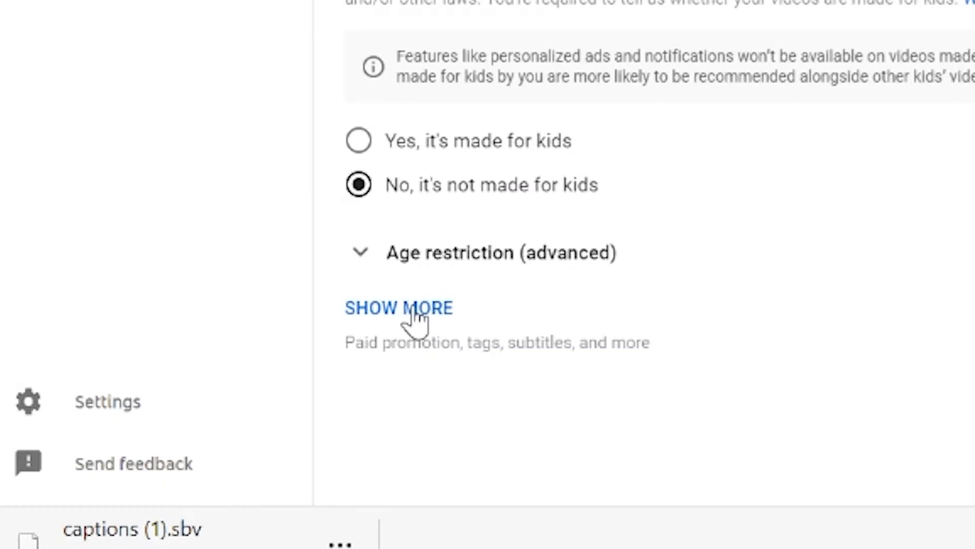
click(413, 312)
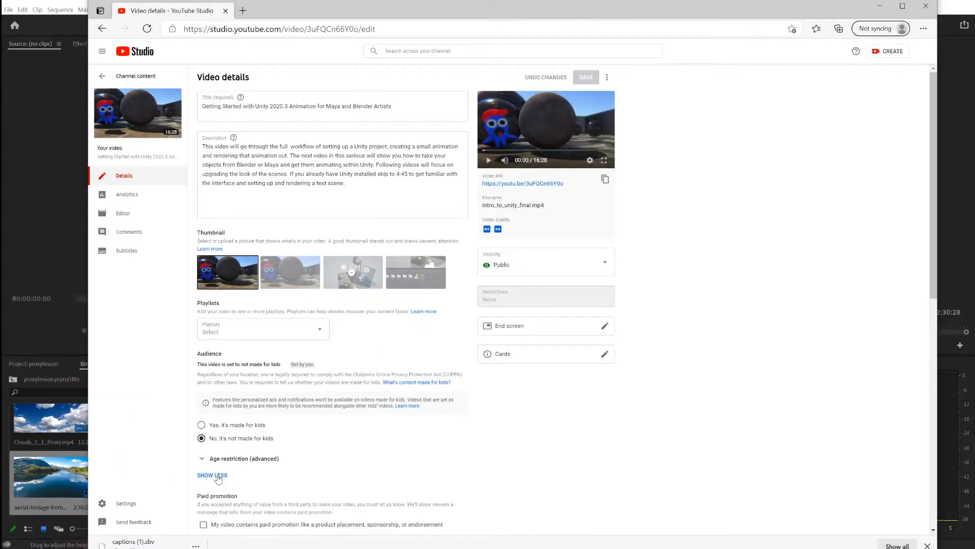
Step: Check which options are offered for the automatic English captions in the video's language and subtitles settings
scroll(453, 464, down, 7)
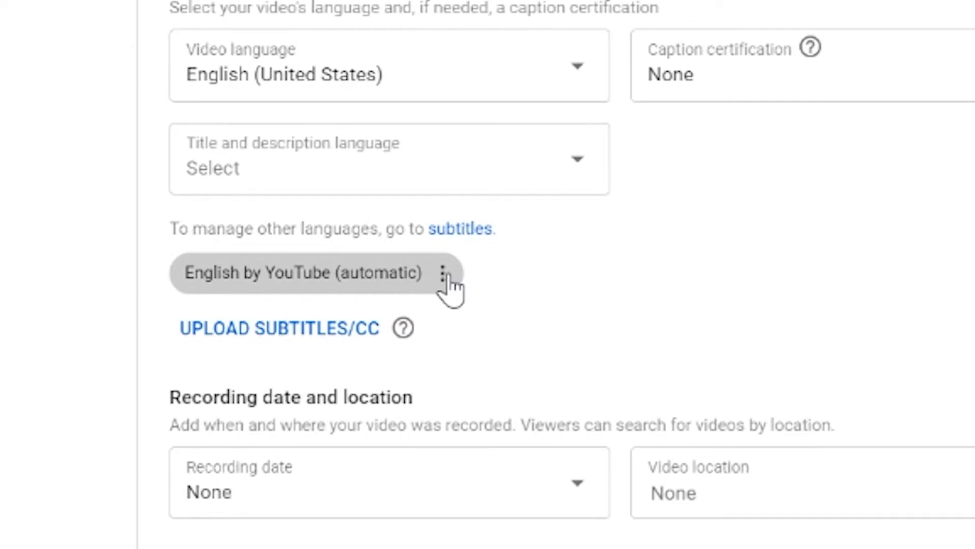
click(444, 275)
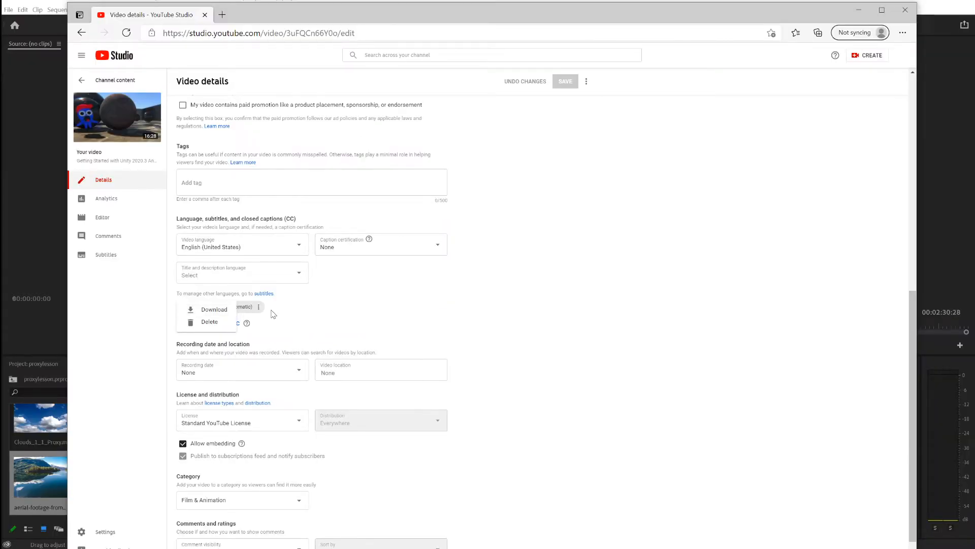
click(309, 313)
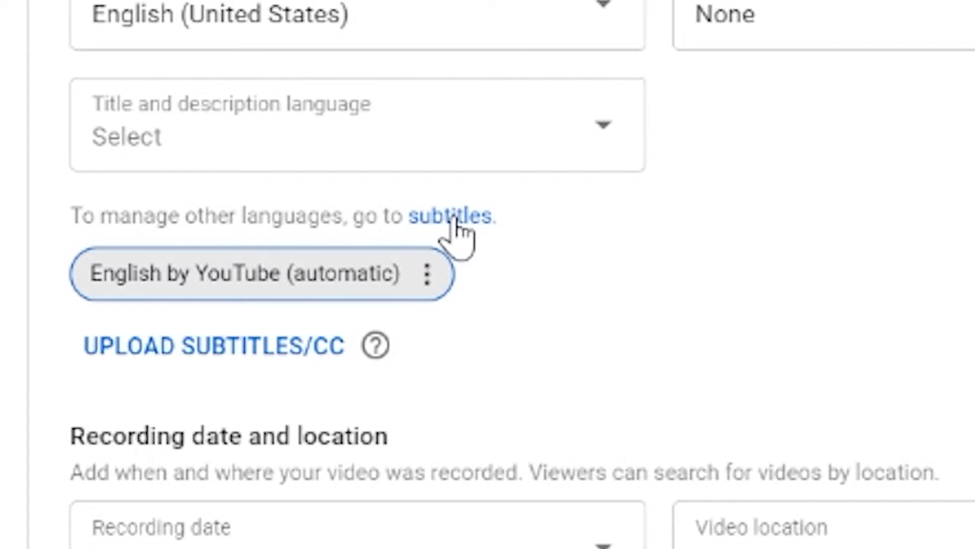
Step: Go to the video's subtitles page and download the automatic English subtitles in .srt format
click(456, 218)
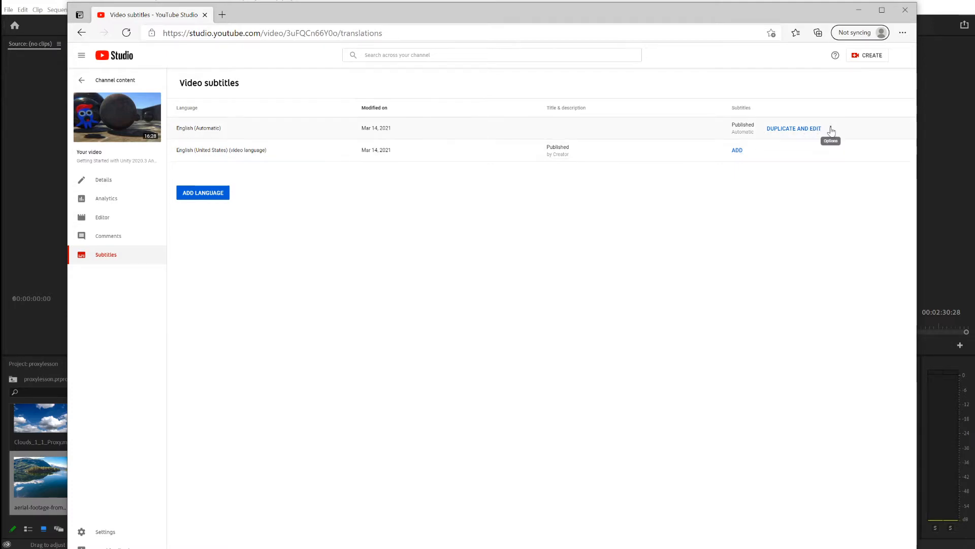
click(792, 124)
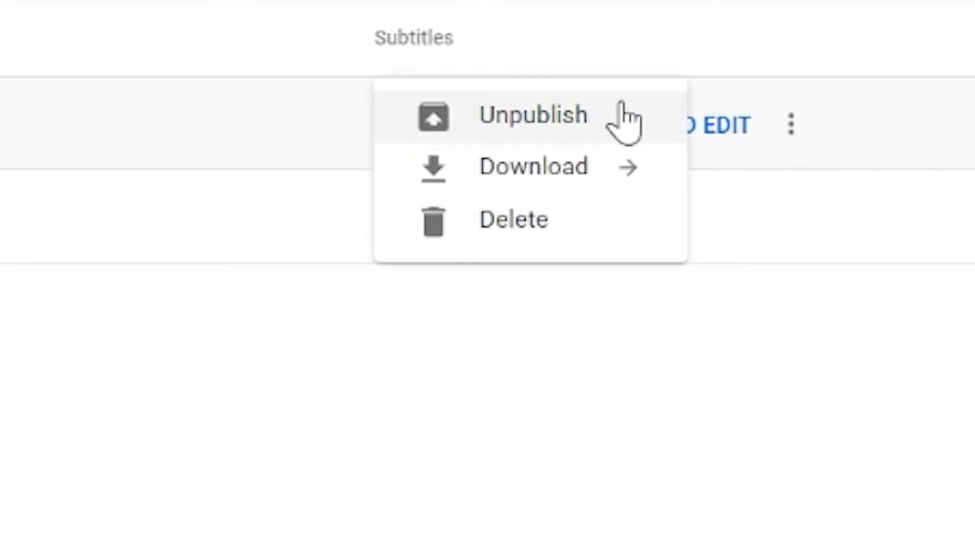
click(566, 175)
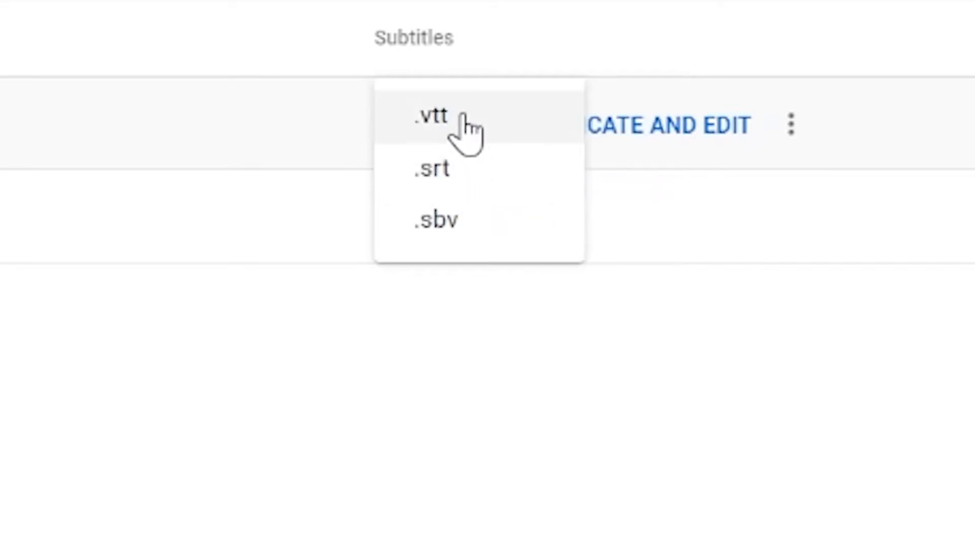
click(465, 170)
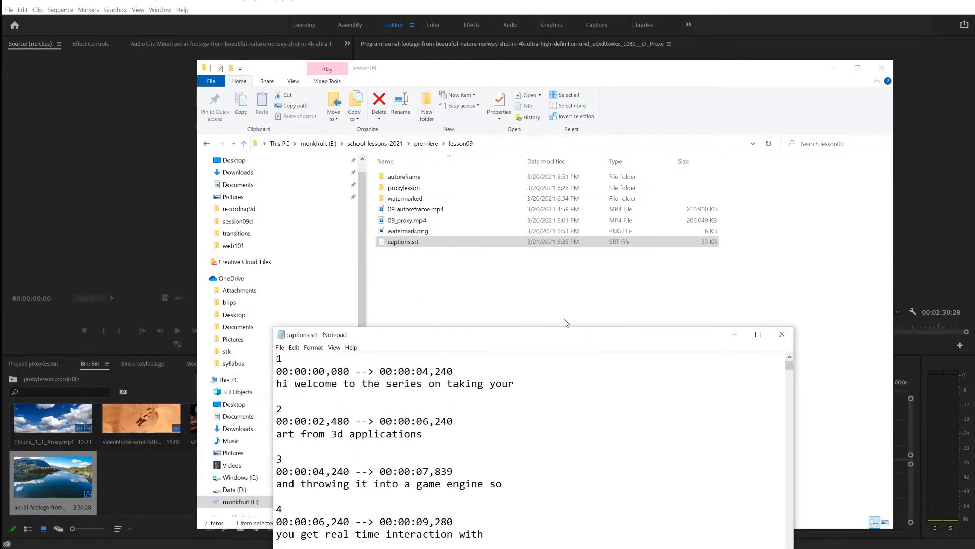
Step: Examine the numbering, timecodes and caption text in captions.srt in Notepad
drag(436, 338, 349, 117)
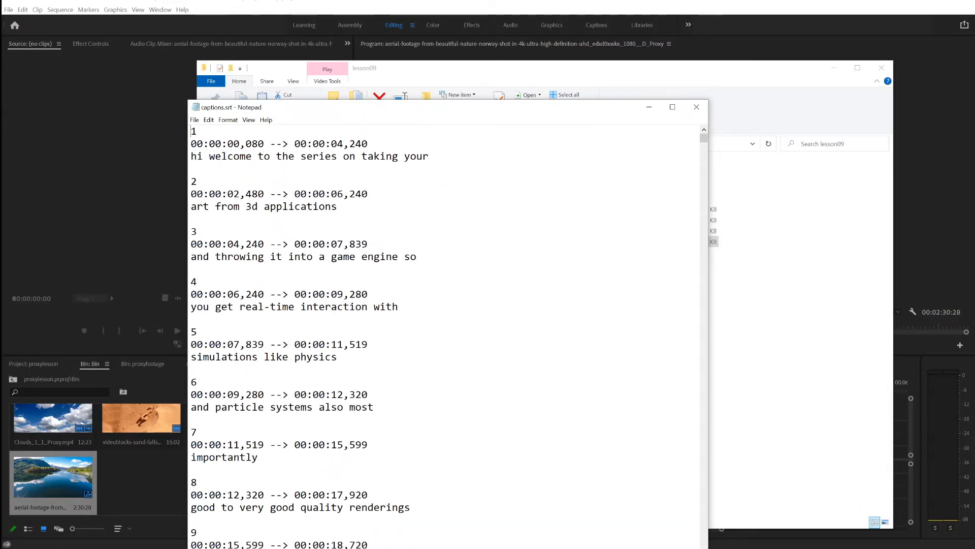
drag(197, 132, 191, 132)
click(197, 181)
scroll(437, 335, down, 18)
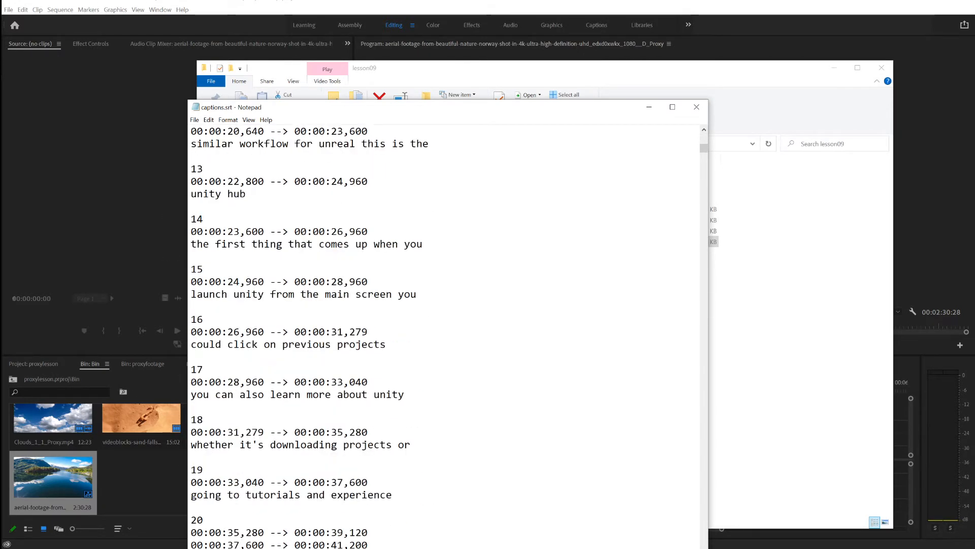
scroll(436, 335, down, 20)
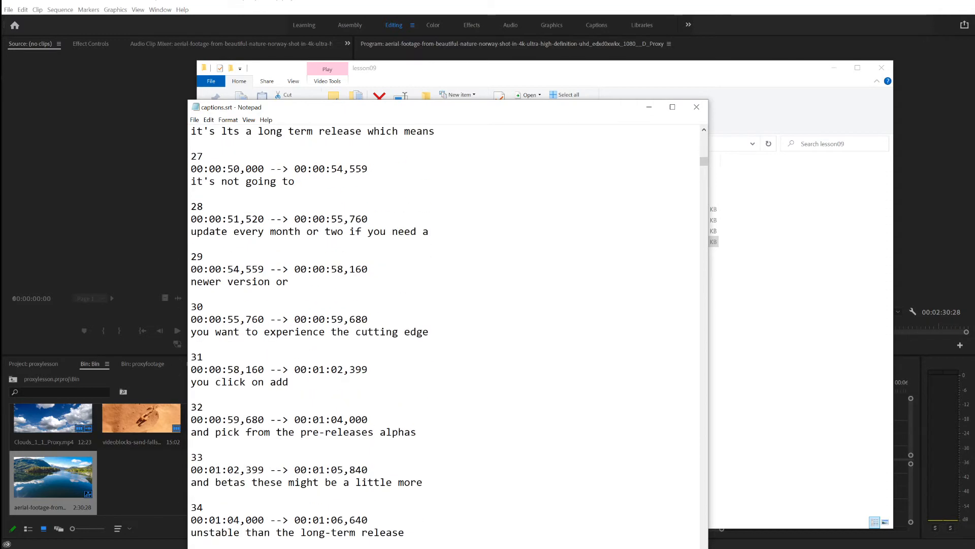
scroll(437, 336, up, 20)
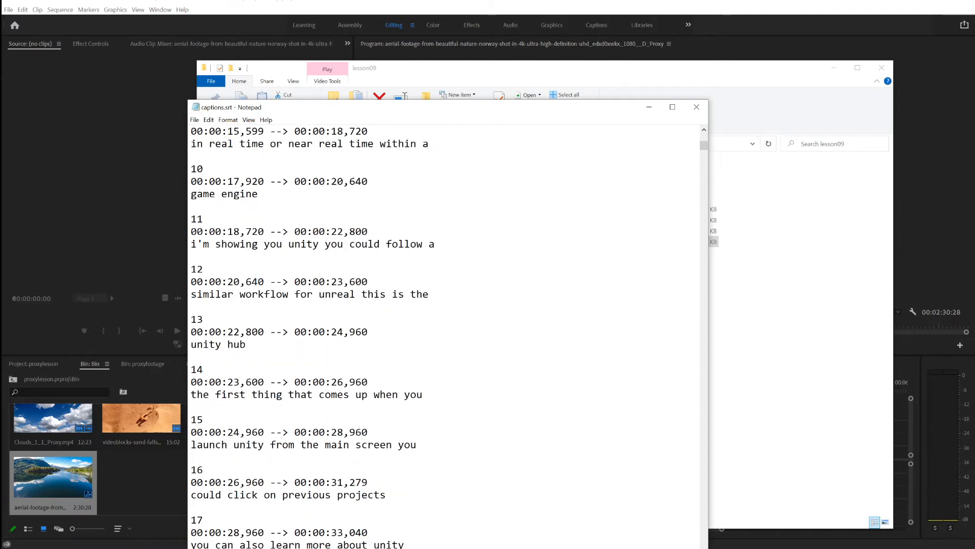
scroll(437, 335, up, 7)
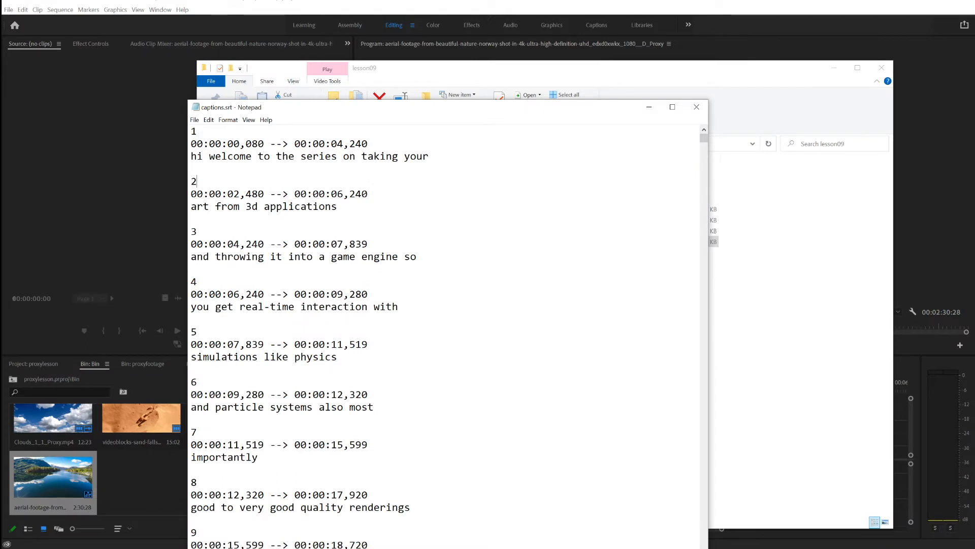
drag(191, 156, 429, 156)
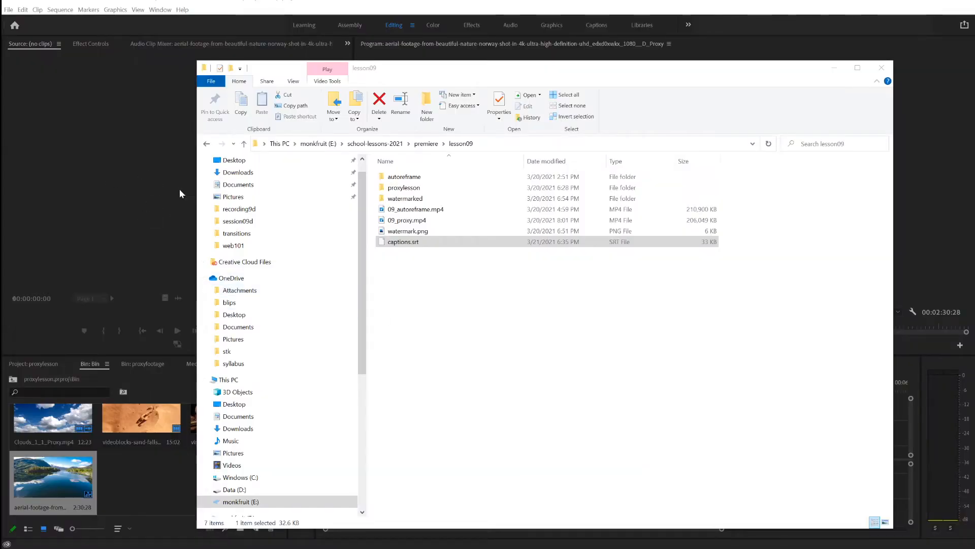
Step: Switch to Premiere Pro, show the Text panel and import captions from the file captions.srt in the lesson09 folder
click(160, 10)
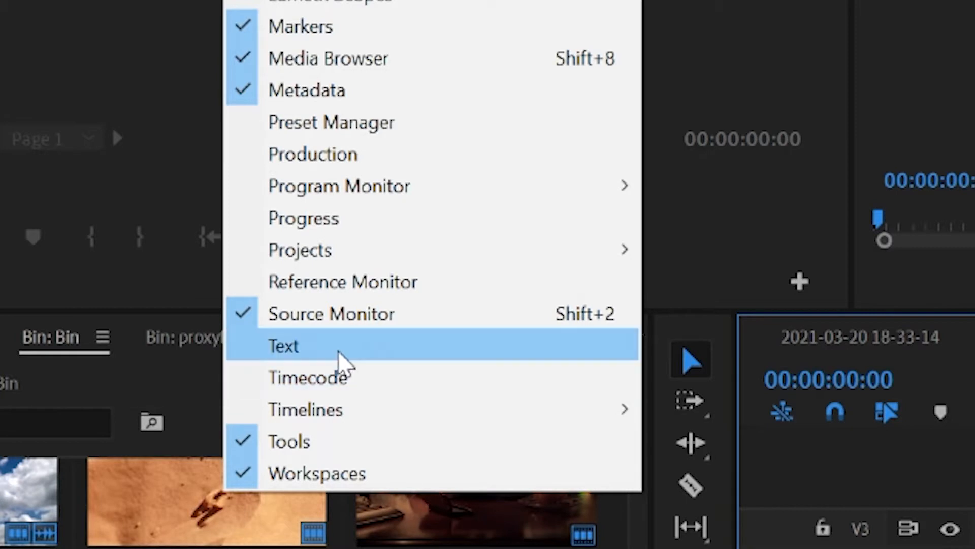
click(186, 368)
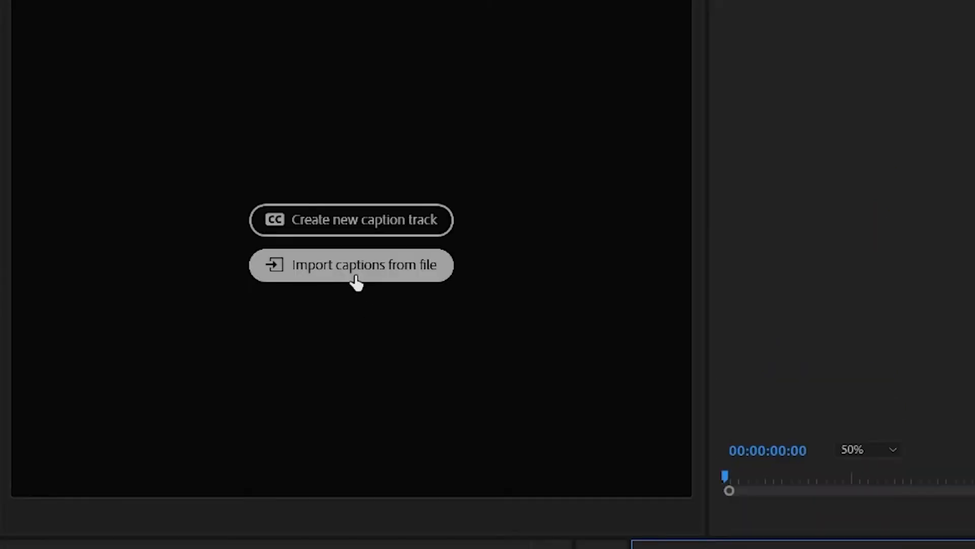
click(355, 279)
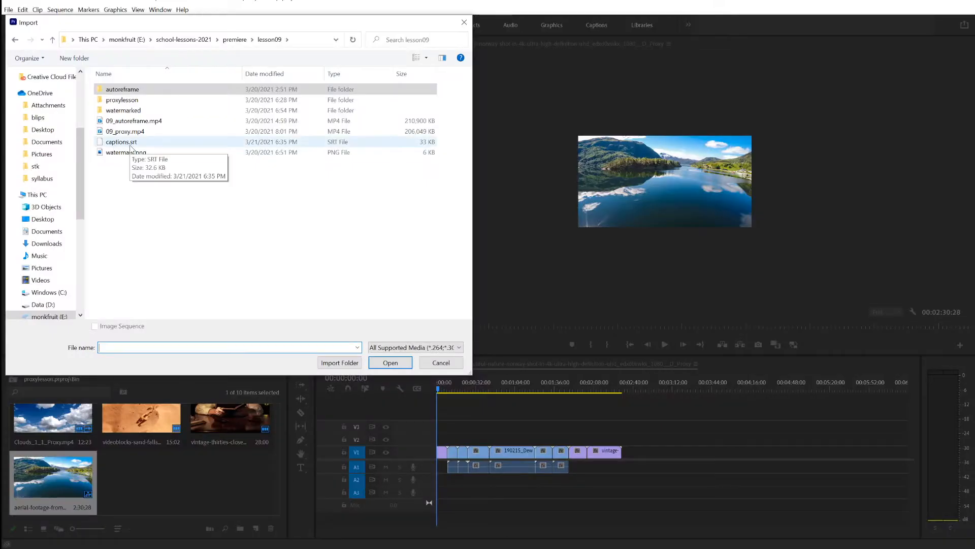
click(131, 144)
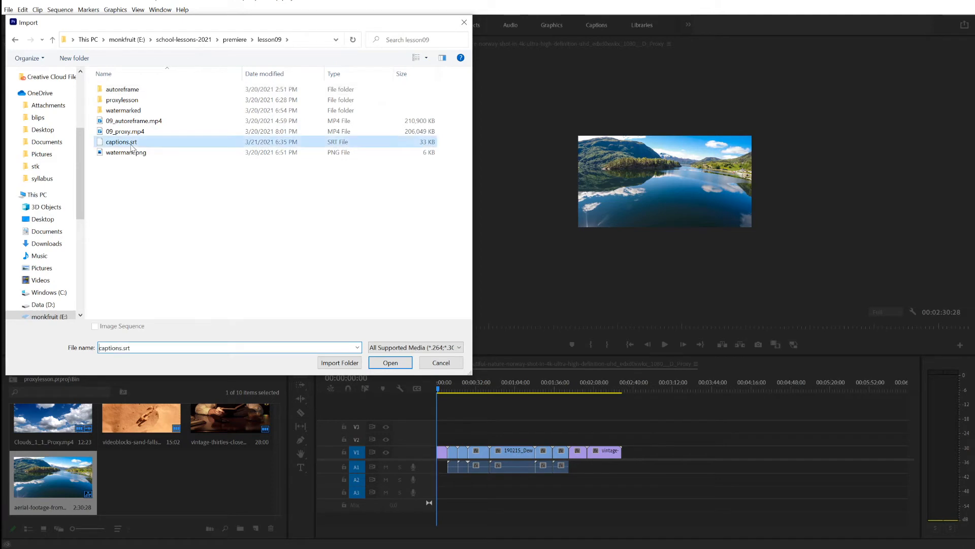
click(389, 363)
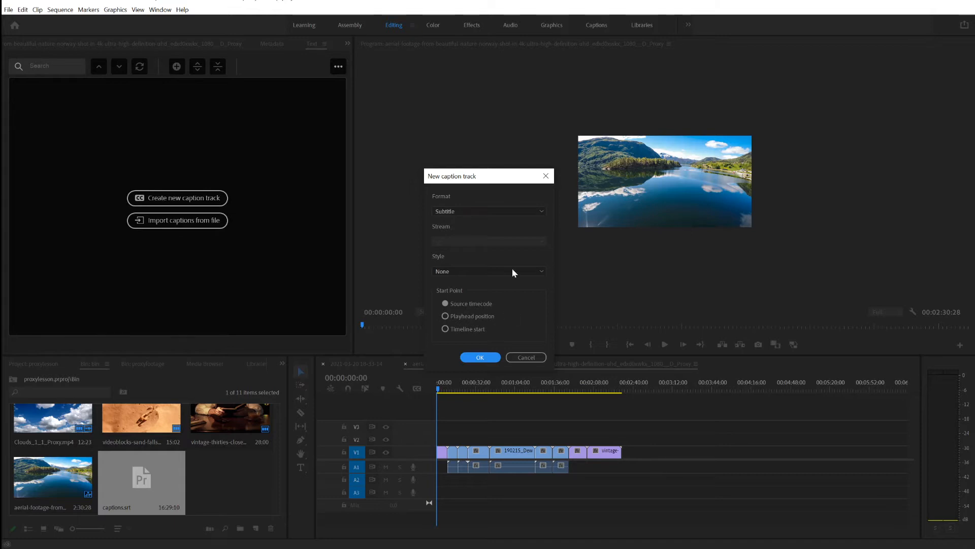
Step: Create the new caption track in Subtitle format with style None and Source timecode as the start point
click(539, 211)
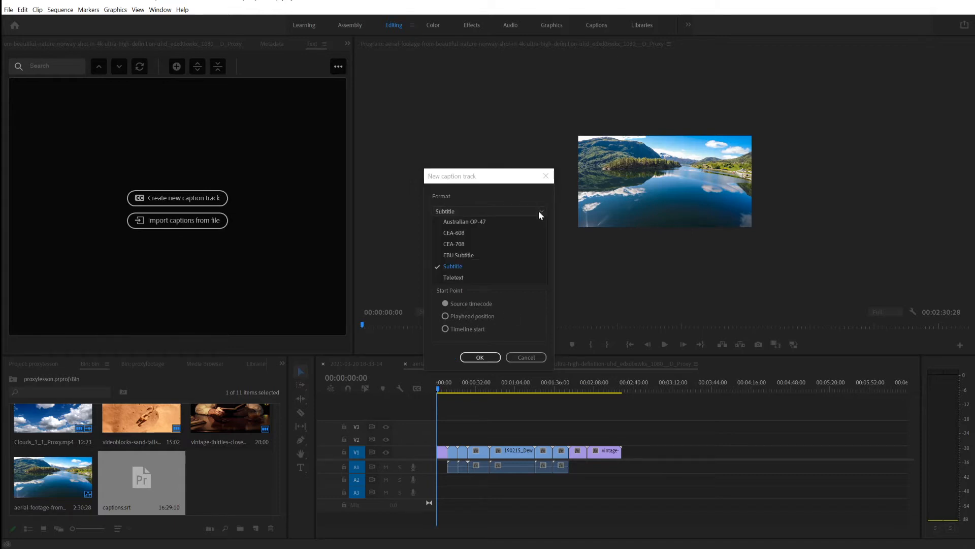
click(463, 267)
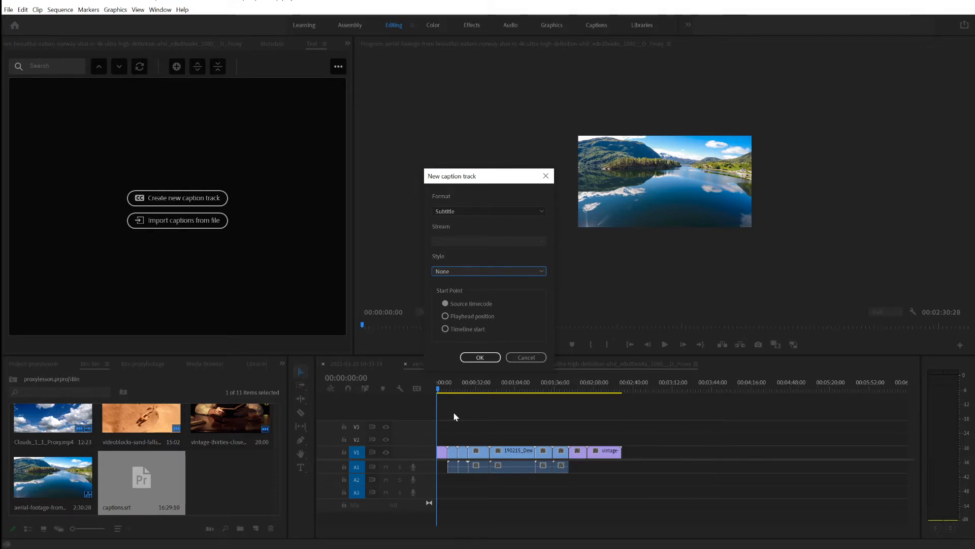
click(473, 330)
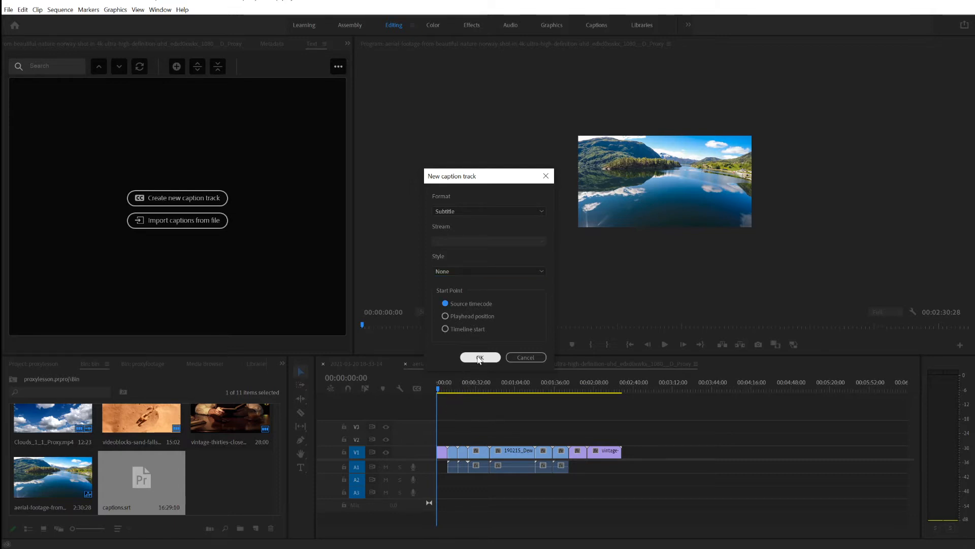
click(478, 359)
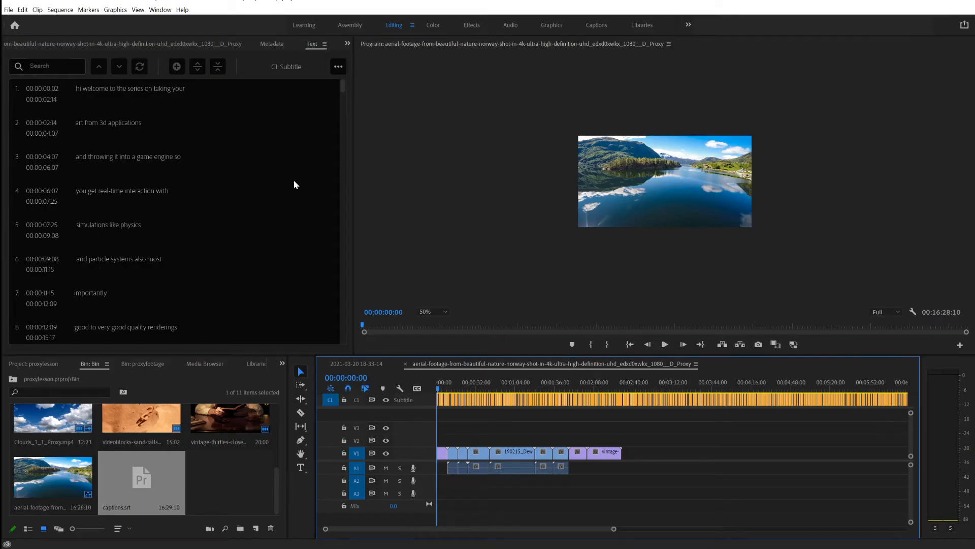
Step: Capitalize the start of the first caption so it reads "Hi welcome to the series on taking your"
mouse_move(339, 86)
mouse_down()
mouse_move(337, 349)
mouse_move(335, 83)
mouse_up()
double_click(102, 90)
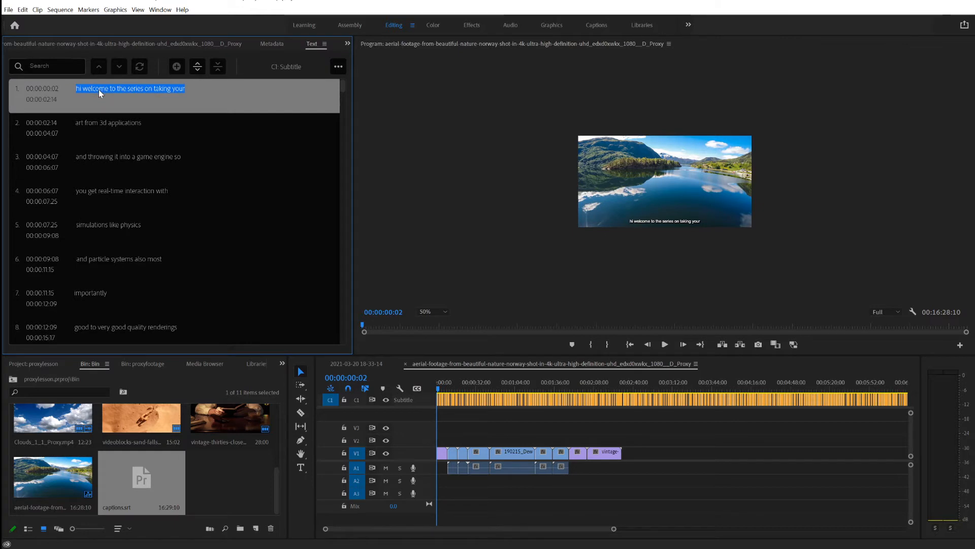
click(157, 87)
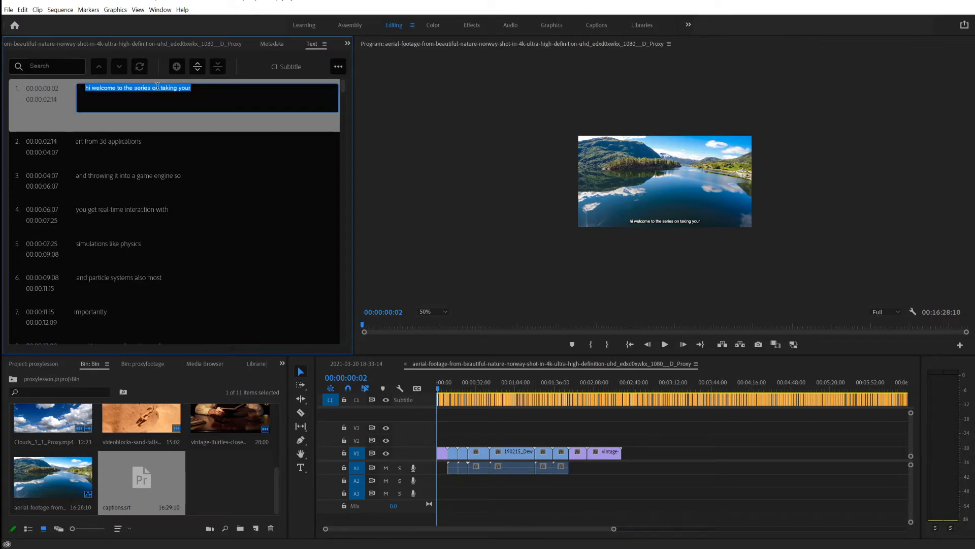
click(200, 91)
drag(200, 91, 87, 88)
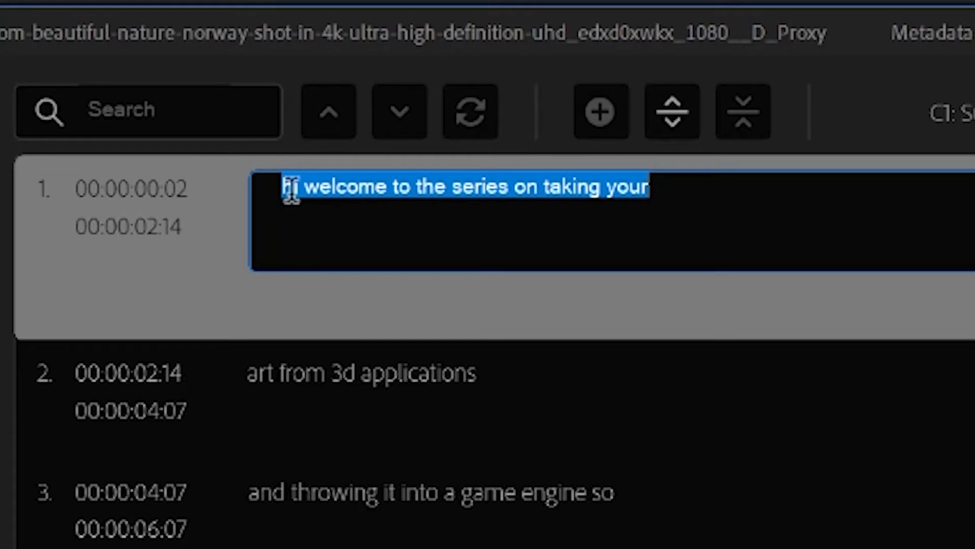
click(299, 191)
key(BackSpace)
key(BackSpace)
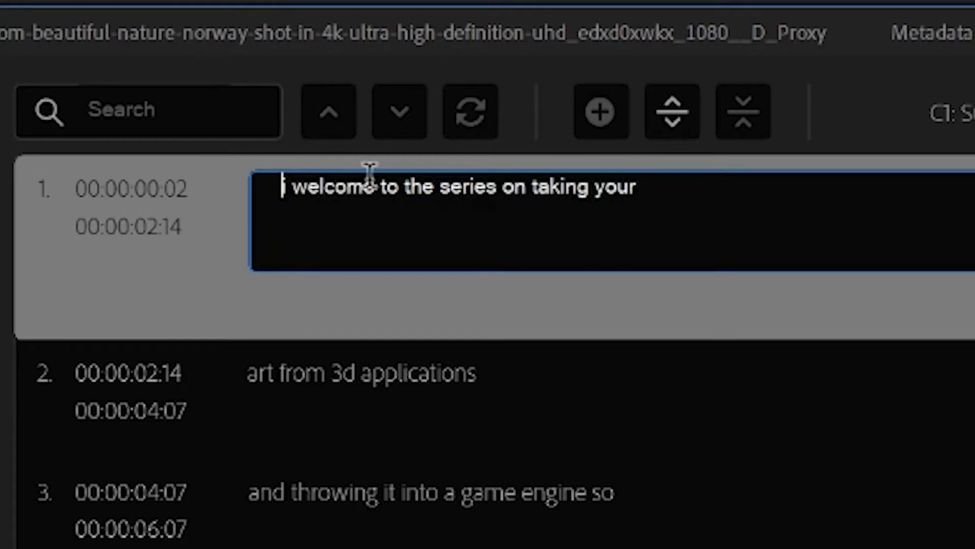
text(Hi)
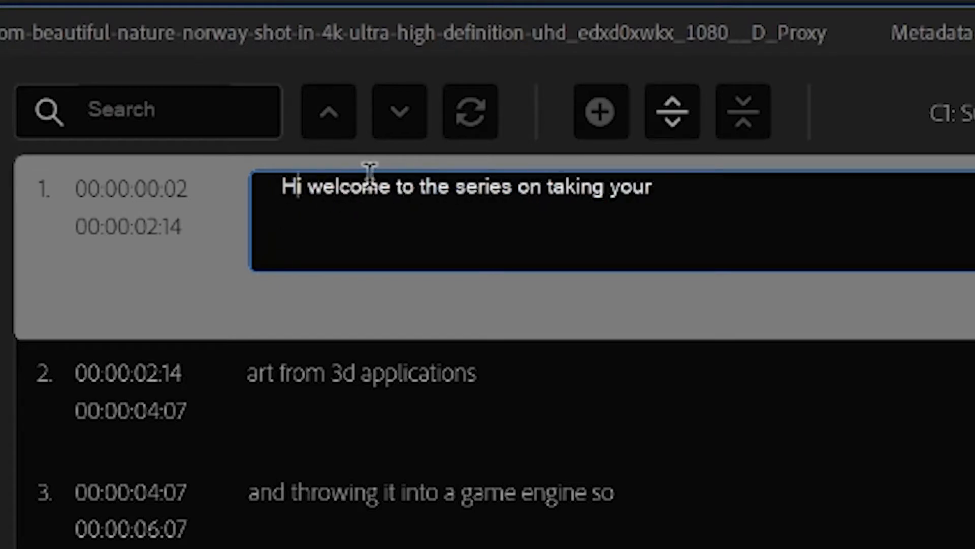
click(487, 251)
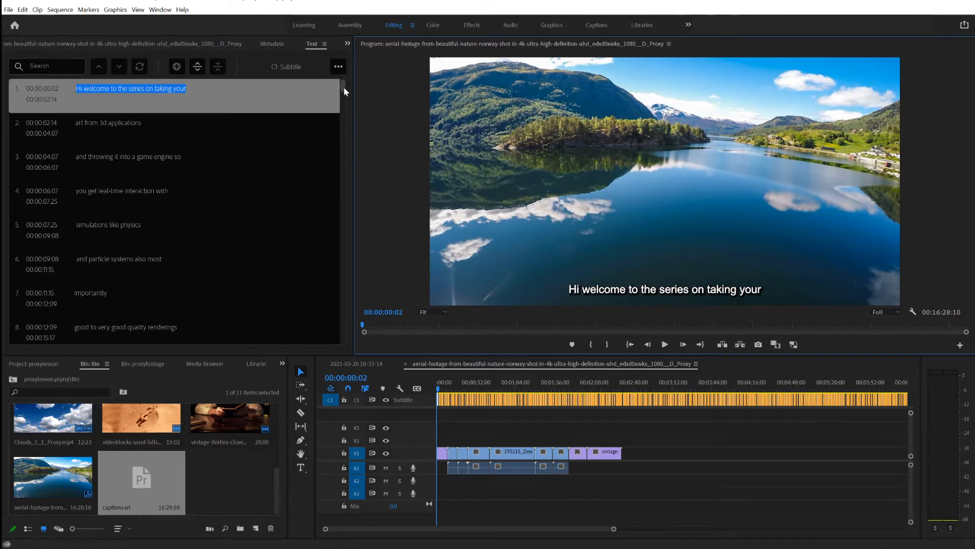
Step: Jump to the last caption, "and click the green render button", to check where the captions end on the timeline, and clear the selection
drag(344, 91, 178, 331)
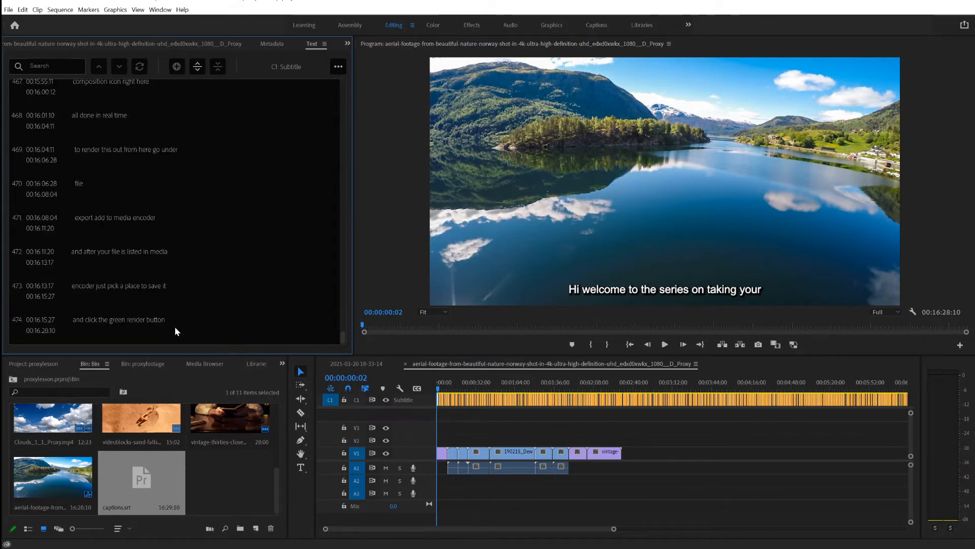
double_click(144, 326)
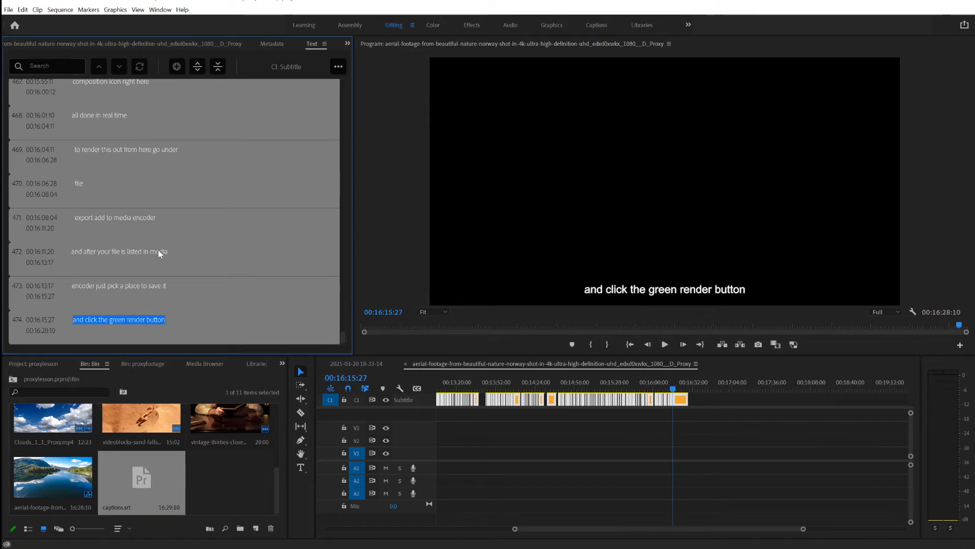
click(710, 405)
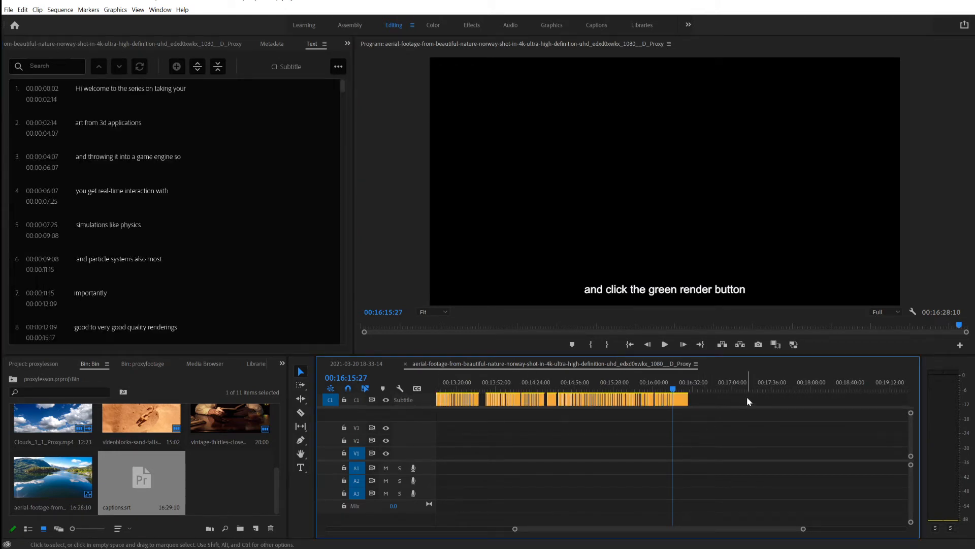
Step: Select all captions on the subtitle track, switch to the Graphics workspace and show their editing properties
drag(748, 401, 435, 400)
drag(420, 399, 420, 400)
click(439, 387)
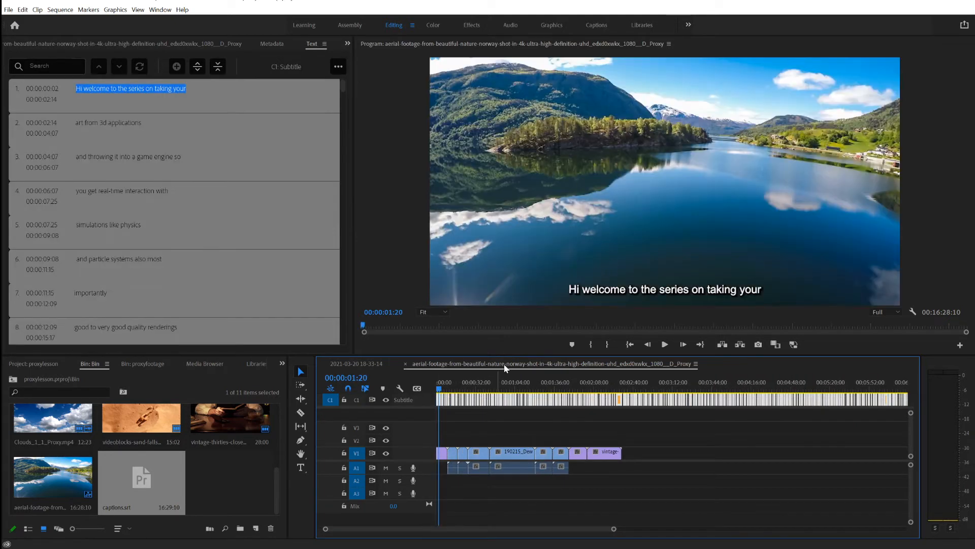
click(551, 26)
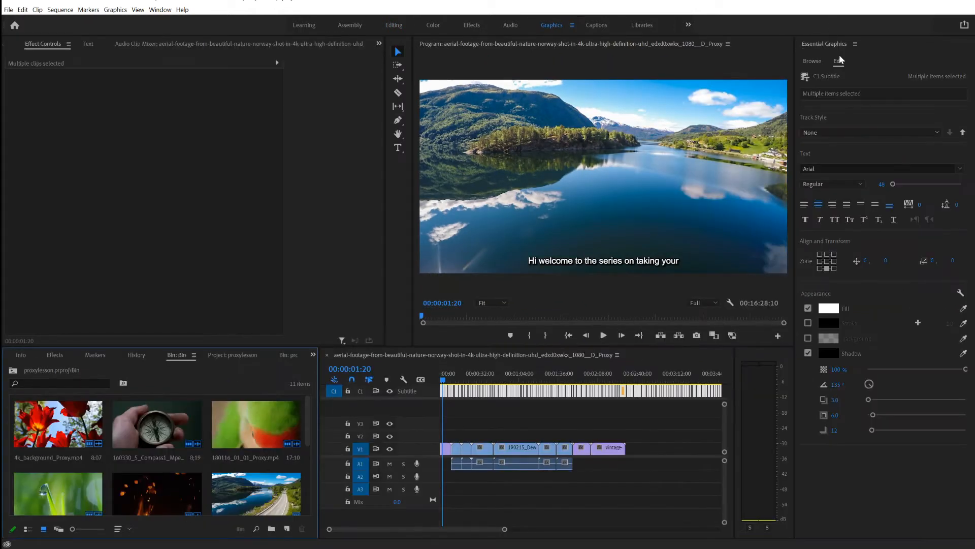
click(841, 62)
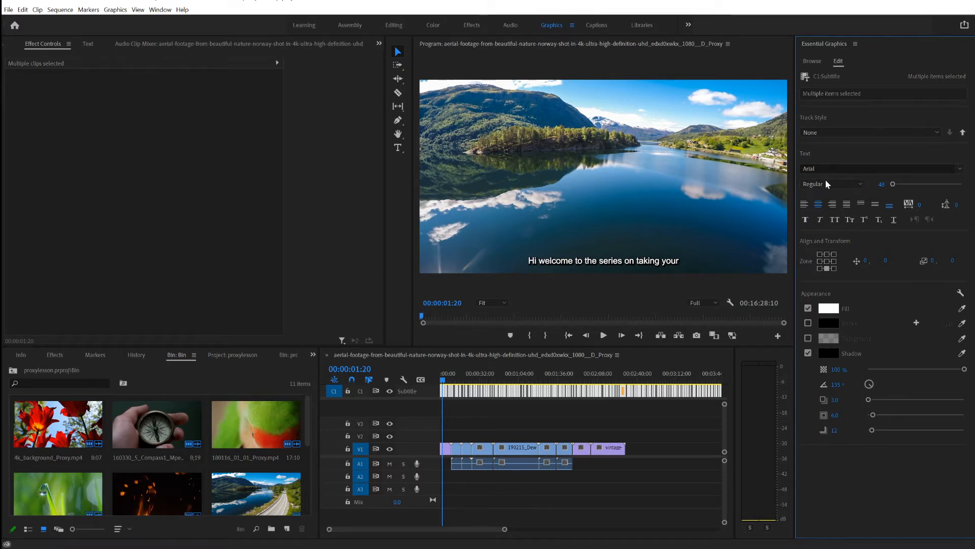
Step: Set the font size of all selected captions to 60
click(903, 184)
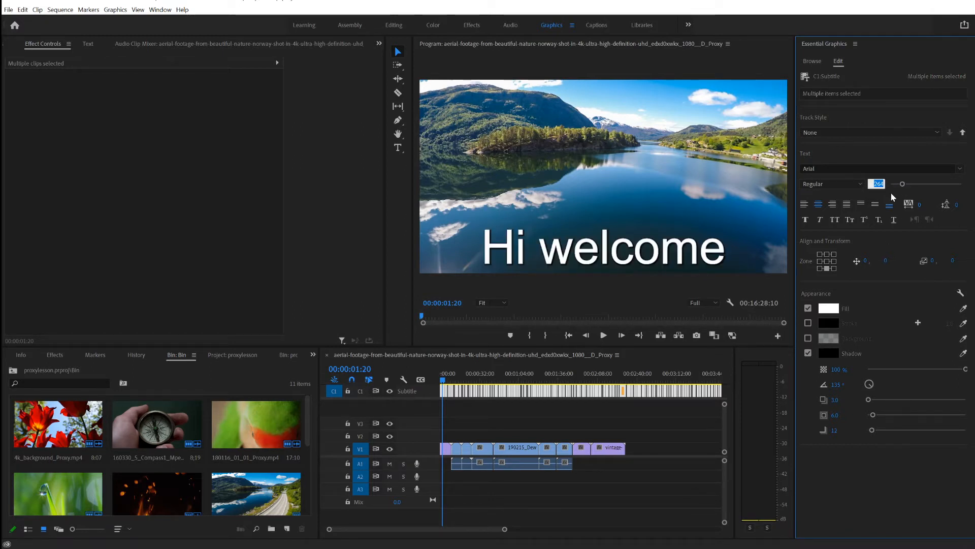
text(60)
key(Return)
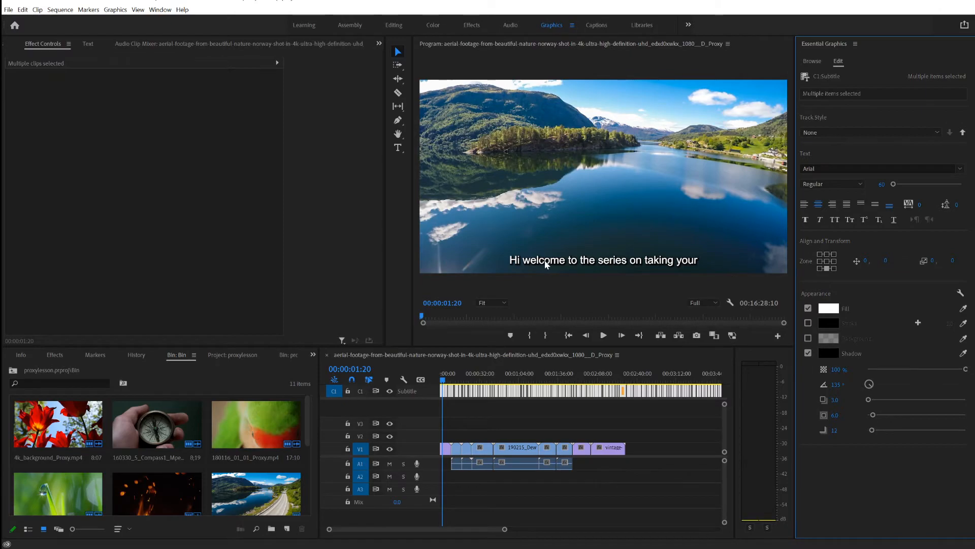
Step: Try the caption block in the top-center, bottom-left and bottom-right zones of the frame and return it to bottom-center
click(827, 261)
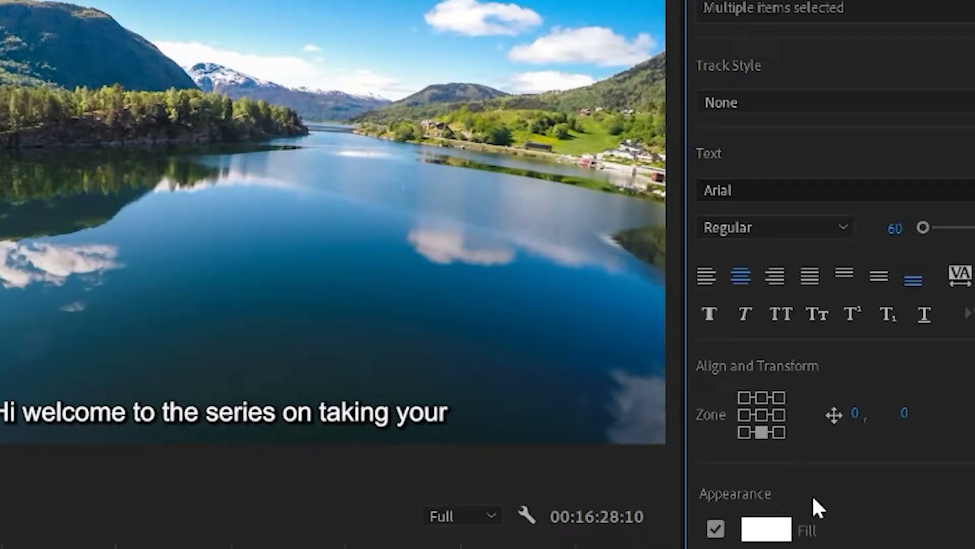
click(765, 397)
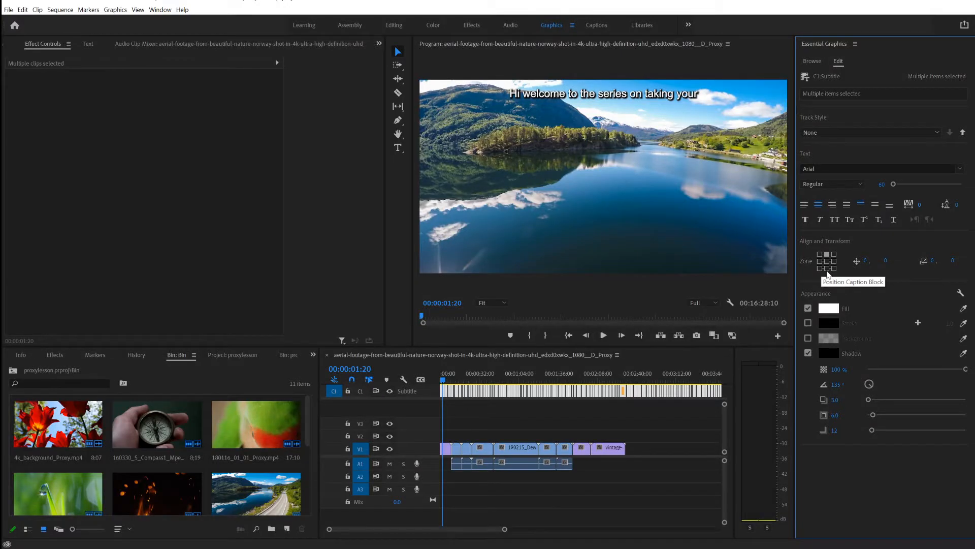
click(830, 269)
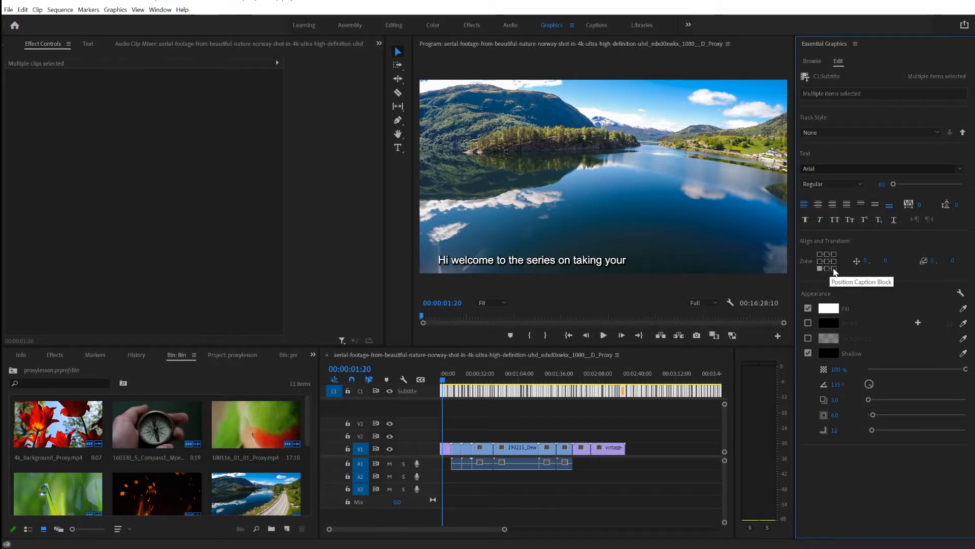
click(833, 268)
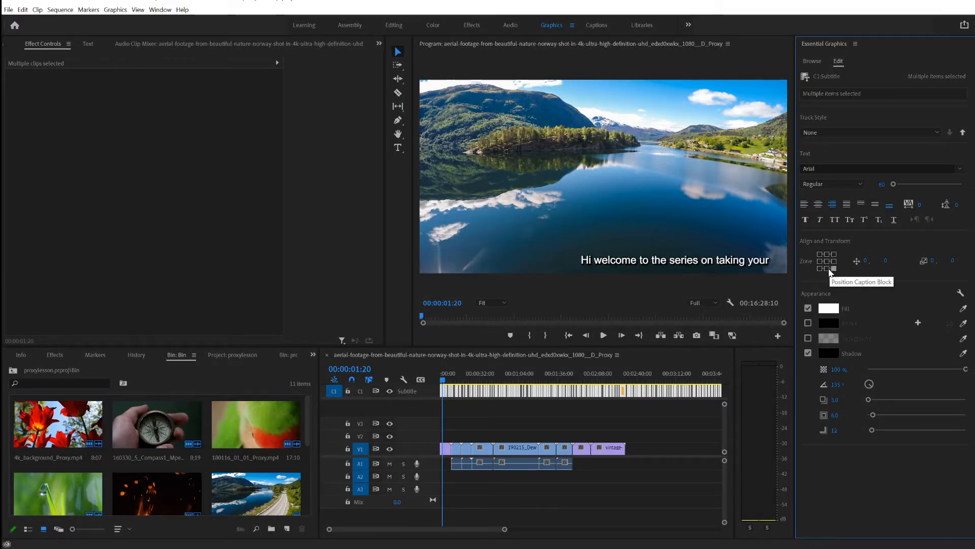
click(827, 269)
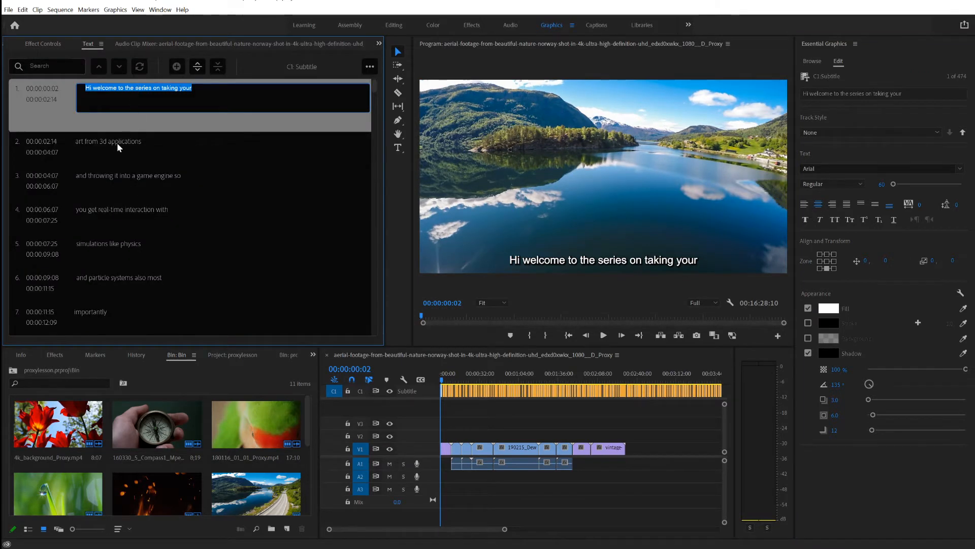
Step: Preview the first two captions alternately and return the playhead to the start of the sequence
double_click(121, 142)
click(149, 90)
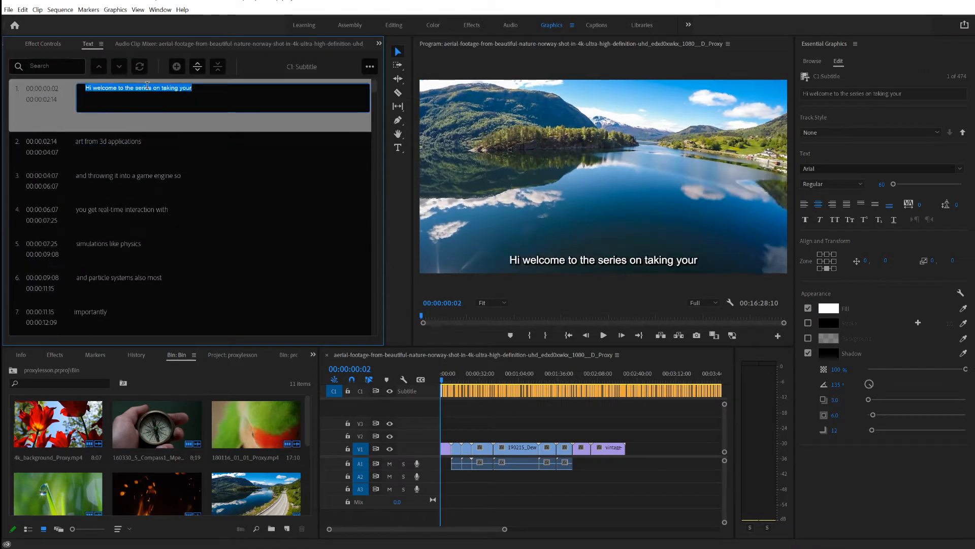
double_click(123, 138)
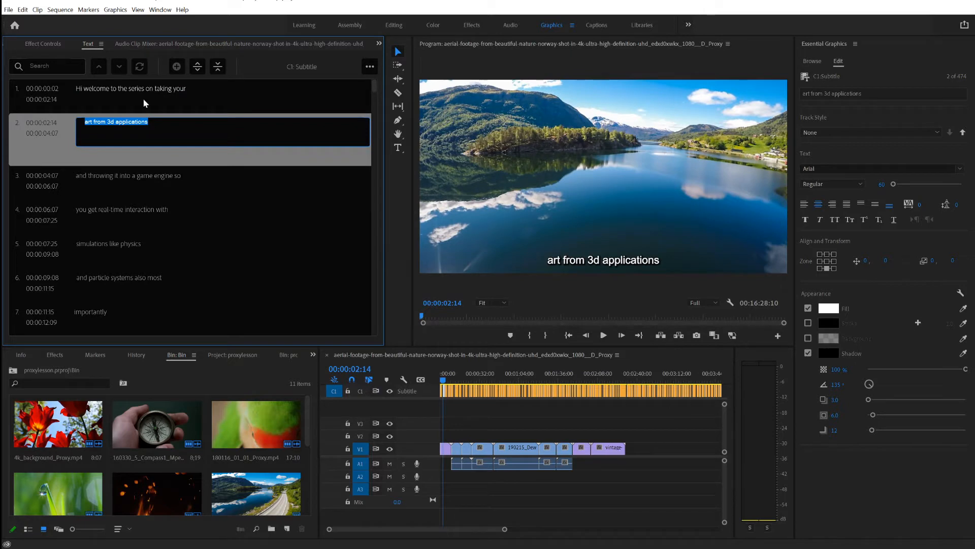
click(146, 101)
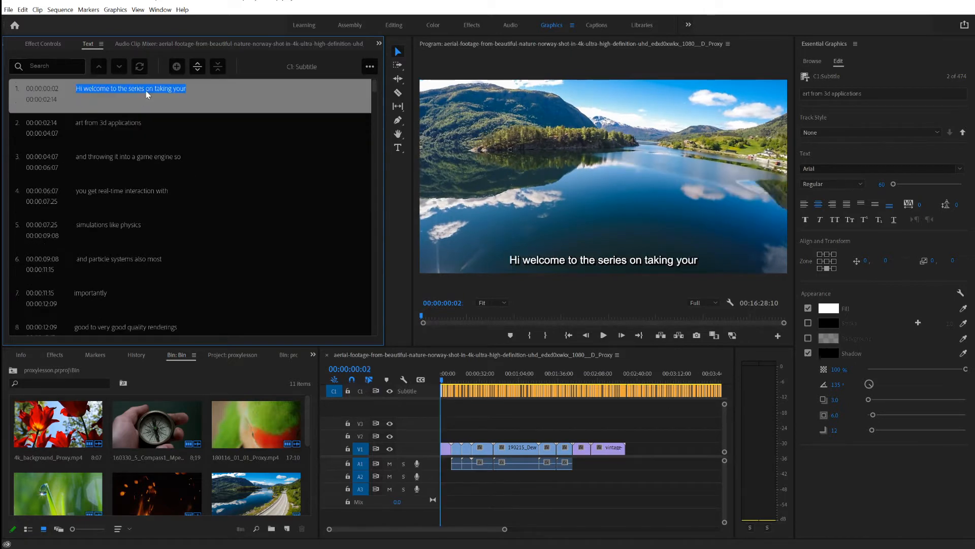
click(443, 382)
drag(443, 382, 443, 390)
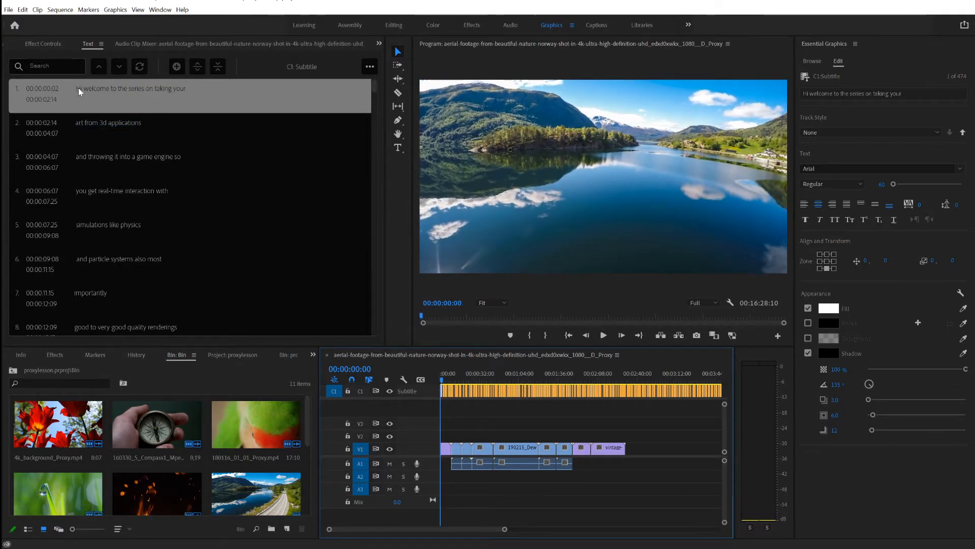
Step: Merge the first three captions, up to "and throwing it into a game engine so", into one segment
double_click(104, 121)
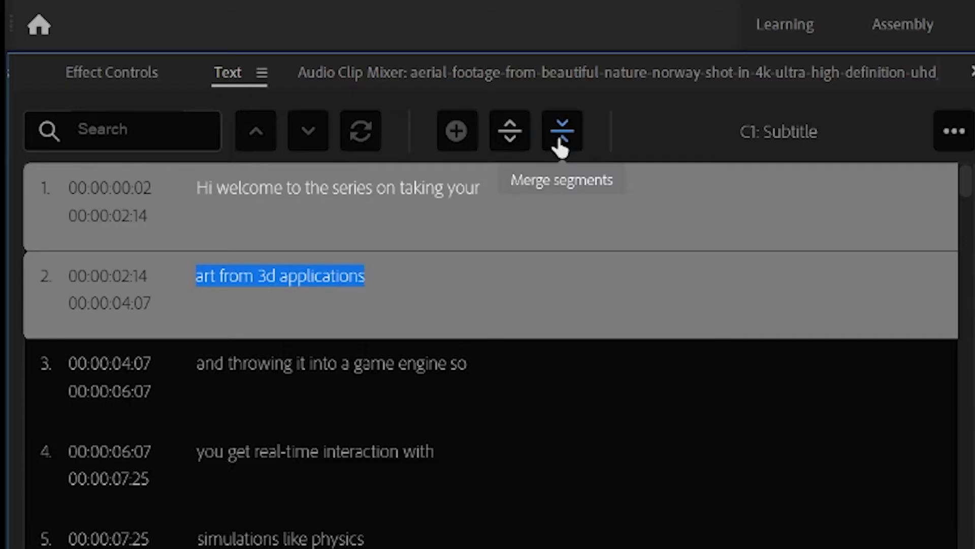
click(561, 133)
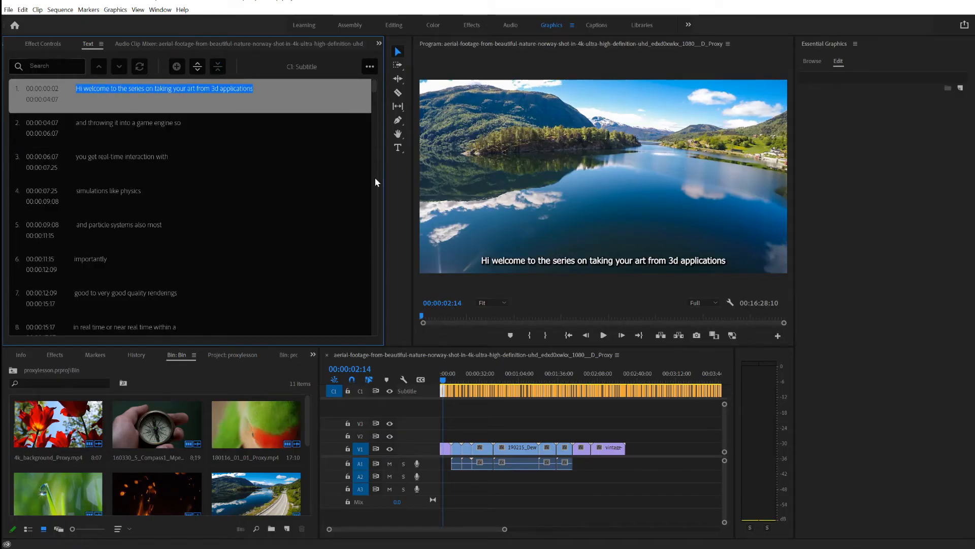
shift+click(161, 124)
click(218, 67)
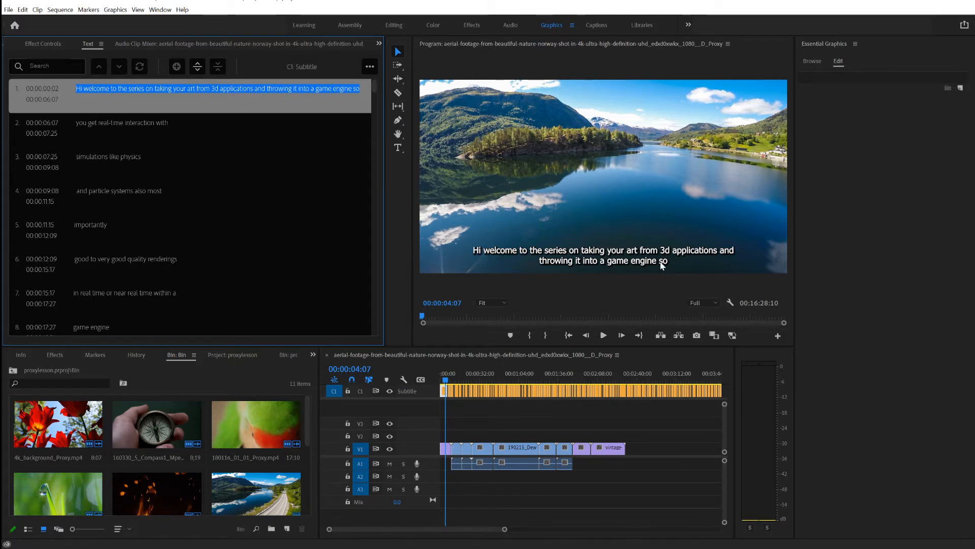
Step: Move the word "so" from the end of the first caption to the start of the second, "so you get real-time interaction with"
click(352, 88)
double_click(353, 86)
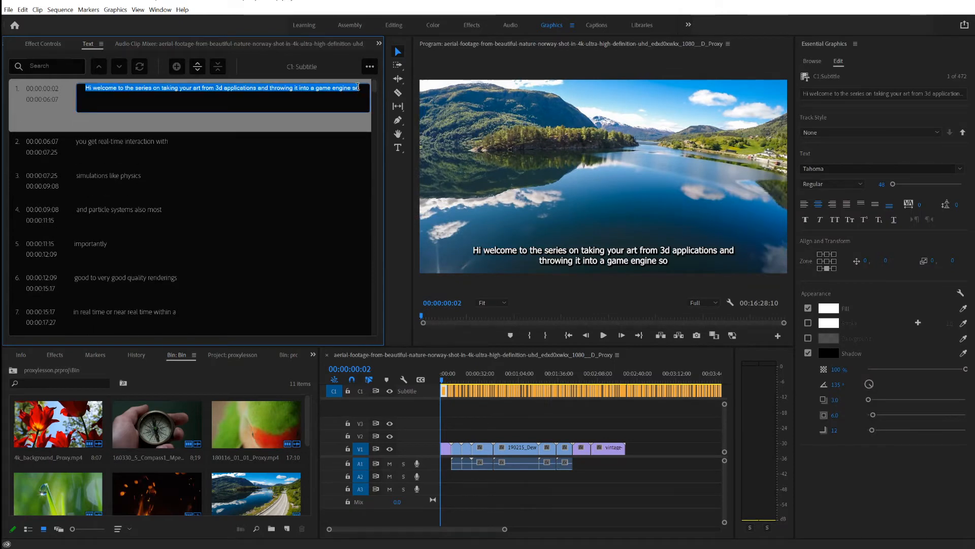
key(Right)
key(BackSpace)
key(BackSpace)
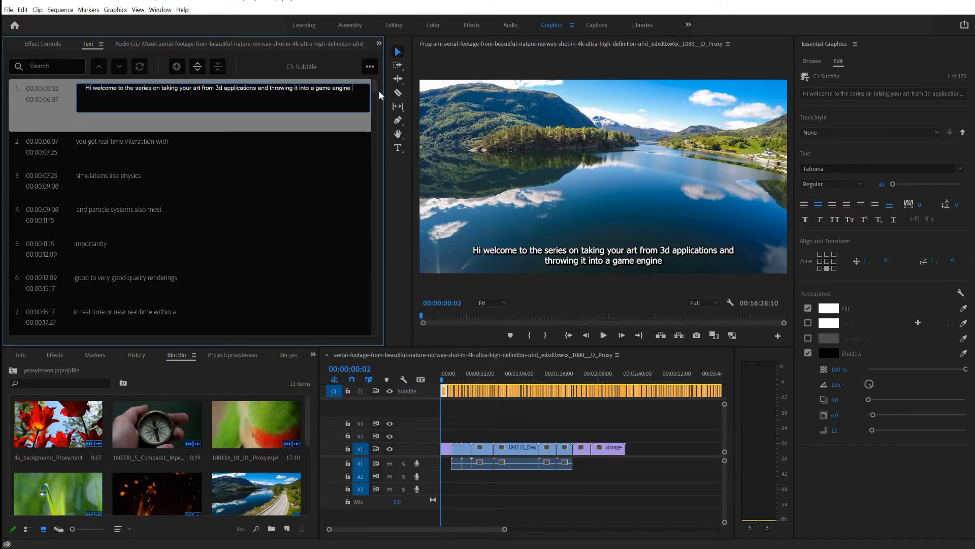
double_click(257, 142)
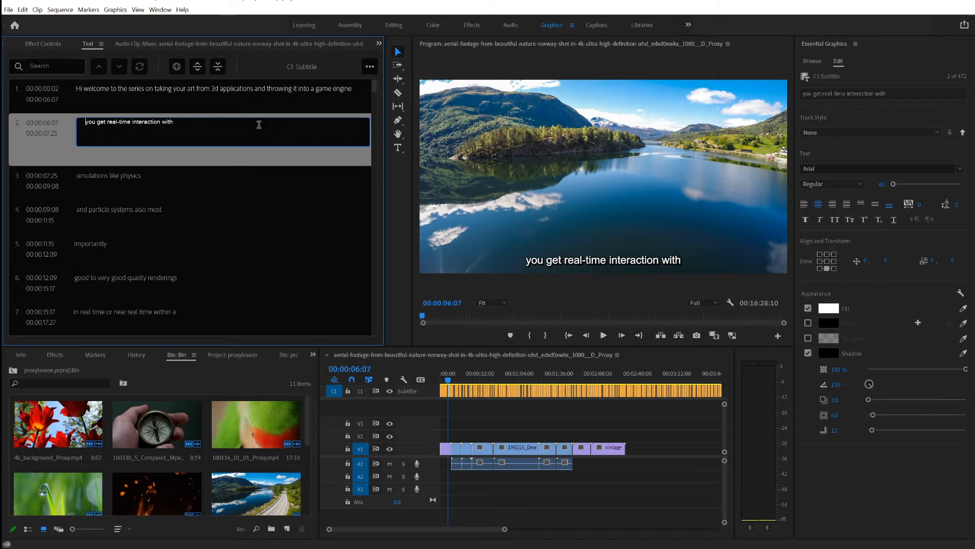
click(87, 122)
text(so)
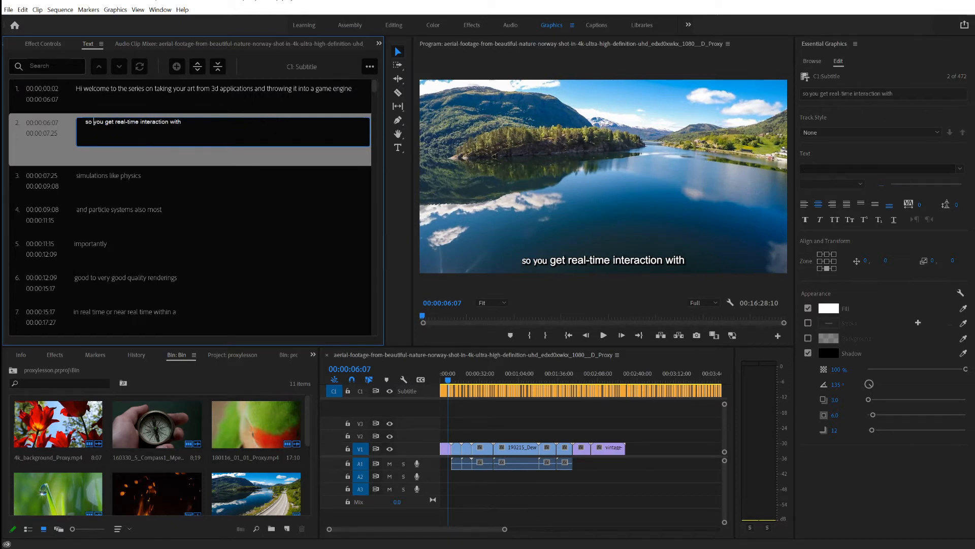
Step: Try a line break in the first caption before "and throwing it into a game engine" and remove it again
double_click(126, 91)
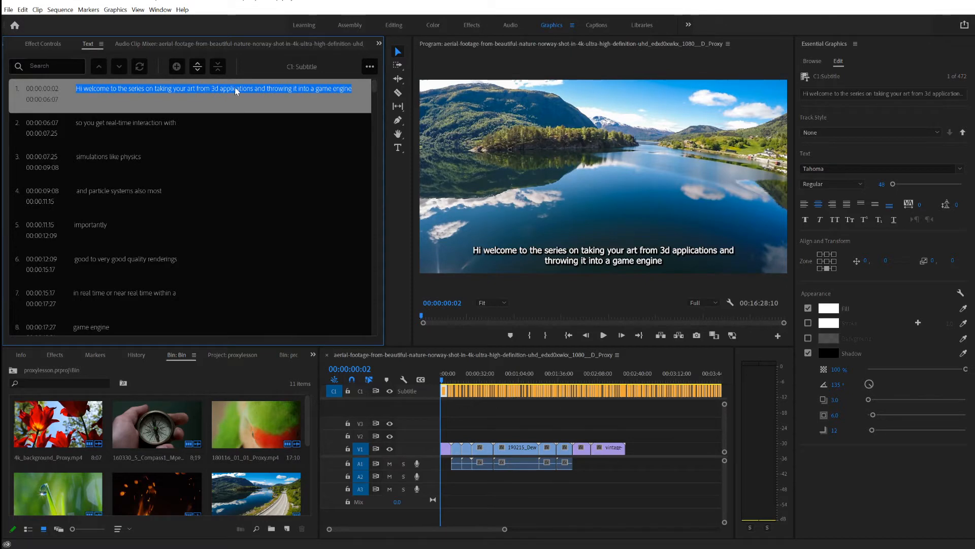
double_click(279, 91)
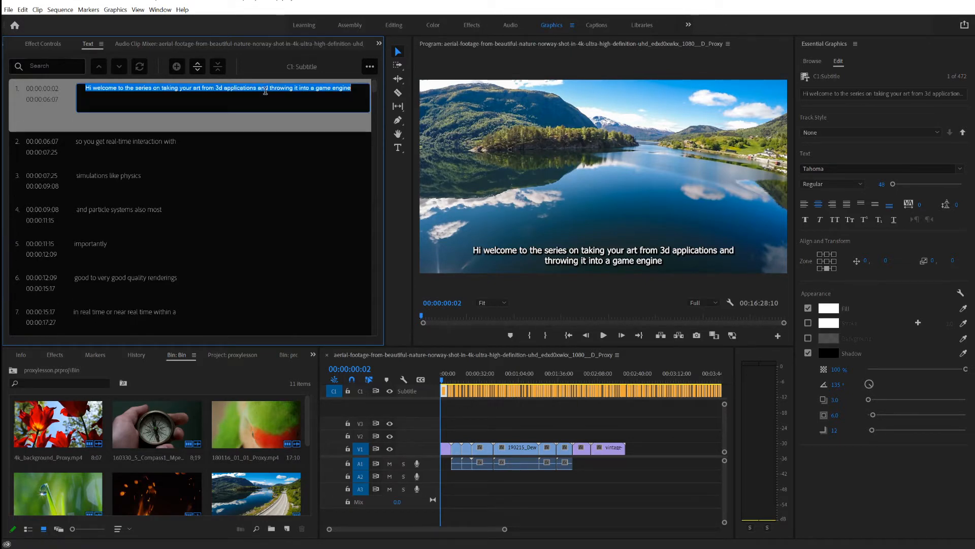
click(258, 89)
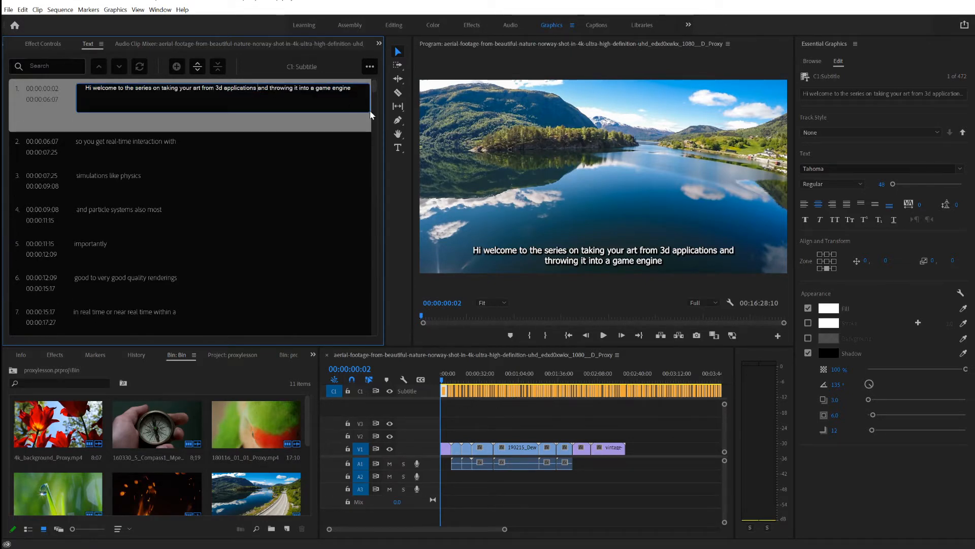
key(BackSpace)
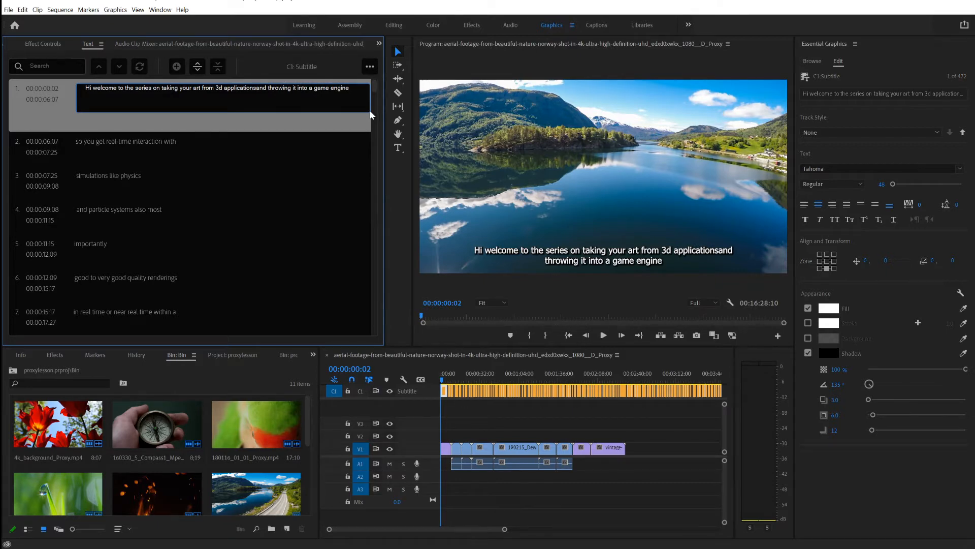
key(Return)
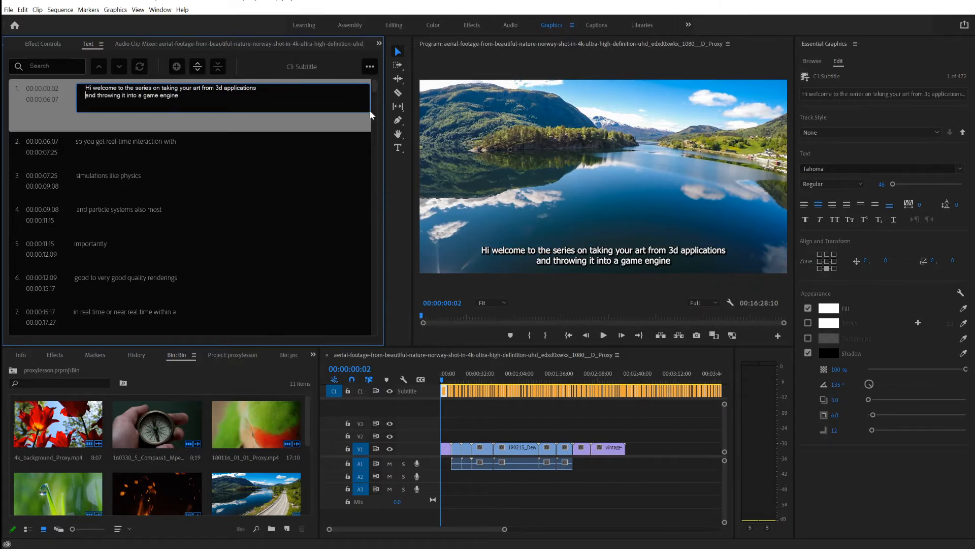
key(BackSpace)
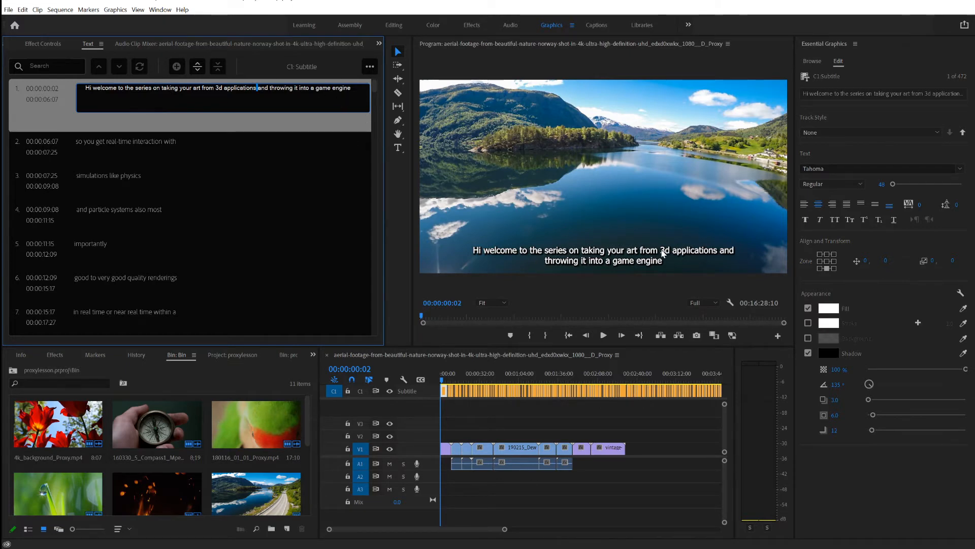
Step: Try a line break in the first caption before "3d applications" and remove it again
click(215, 90)
key(Return)
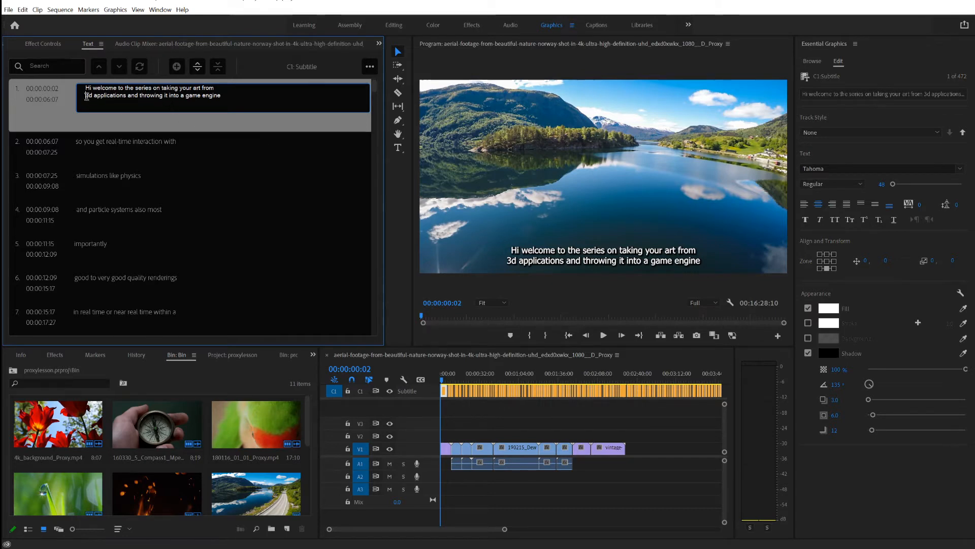
key(BackSpace)
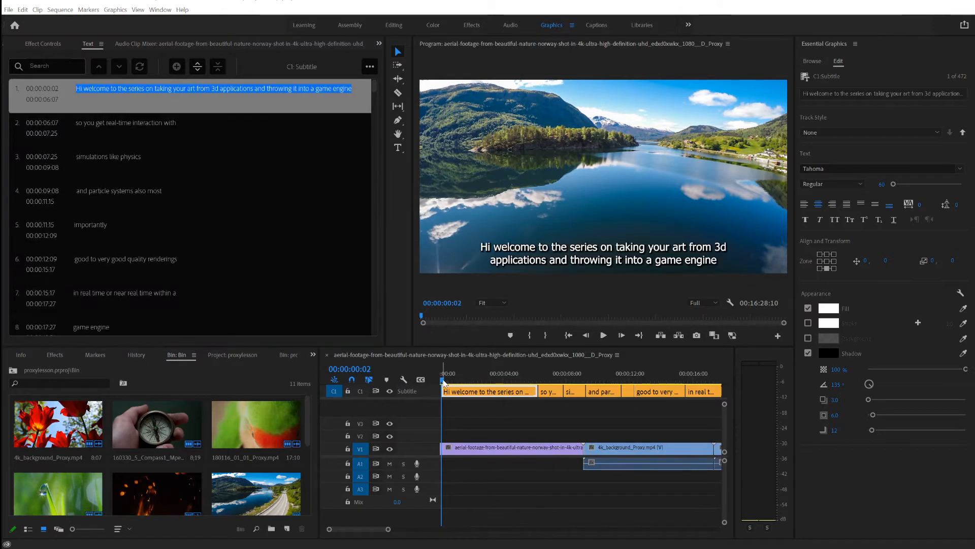
Step: Place the playhead at 00:00:05:00 and trim the end of the first caption back to it
click(477, 381)
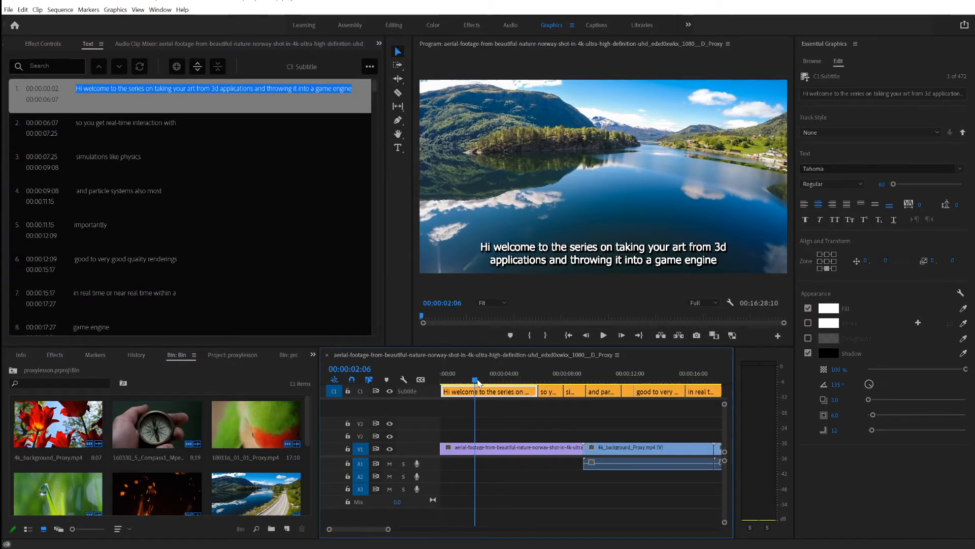
drag(477, 381, 511, 384)
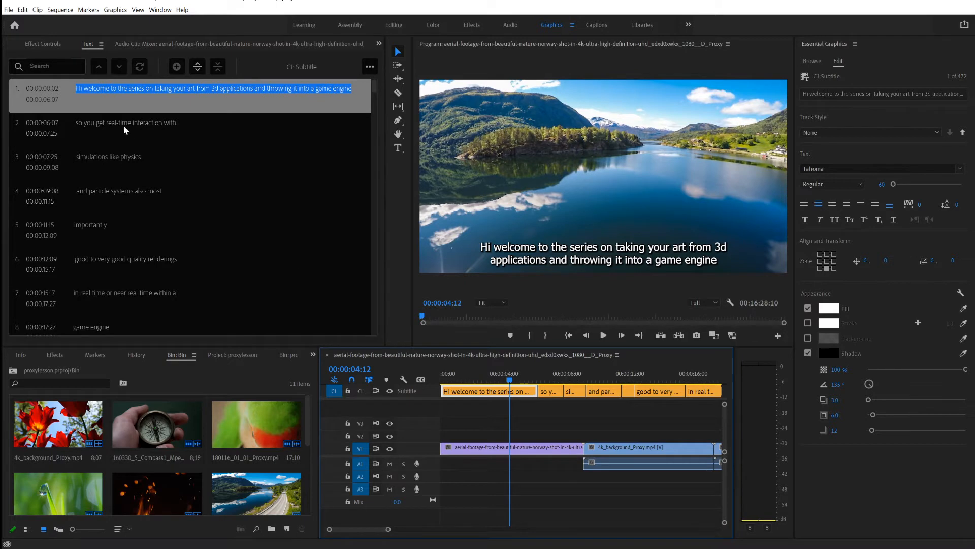
mouse_move(512, 382)
mouse_down()
mouse_move(592, 391)
mouse_move(582, 402)
mouse_move(599, 401)
mouse_move(604, 380)
mouse_move(642, 381)
mouse_move(579, 386)
mouse_move(647, 382)
mouse_move(517, 379)
mouse_up()
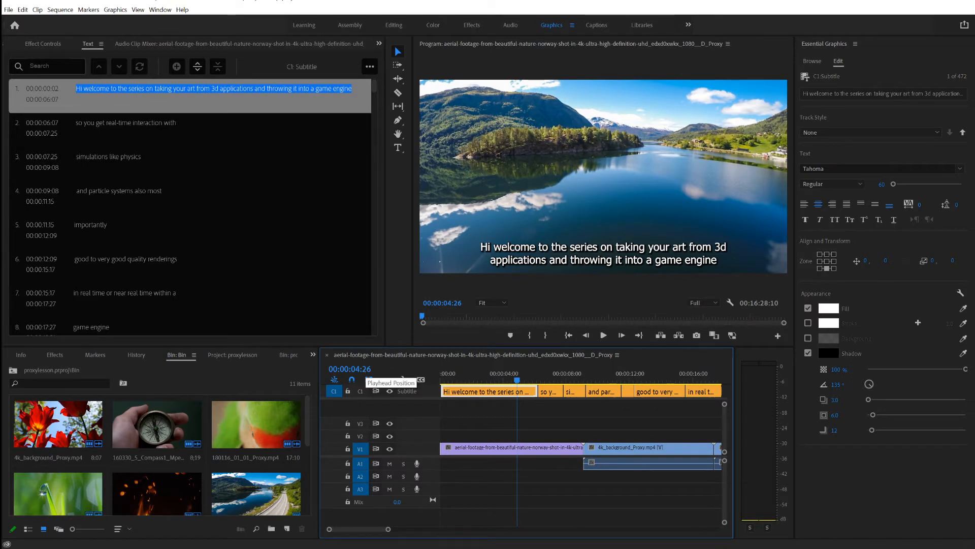
click(368, 369)
click(367, 368)
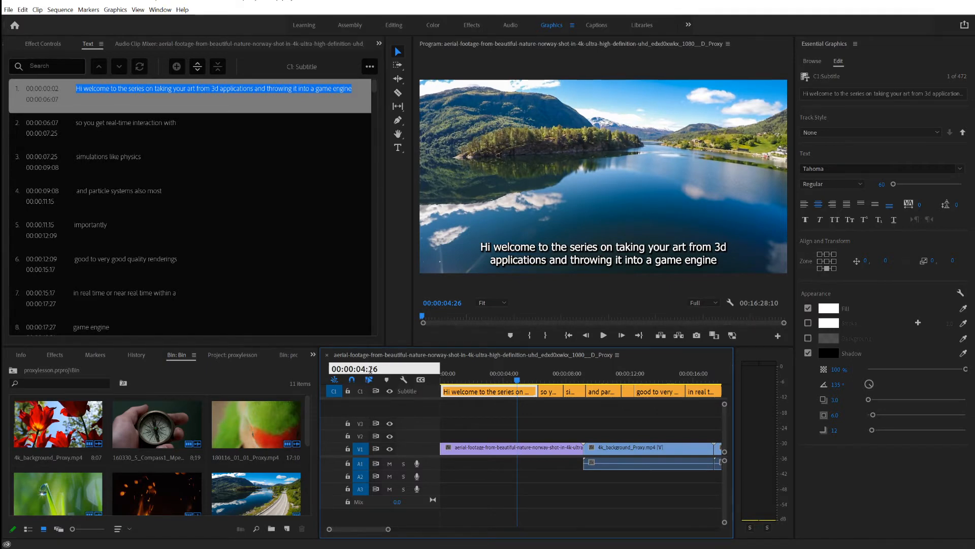
text(500)
key(Return)
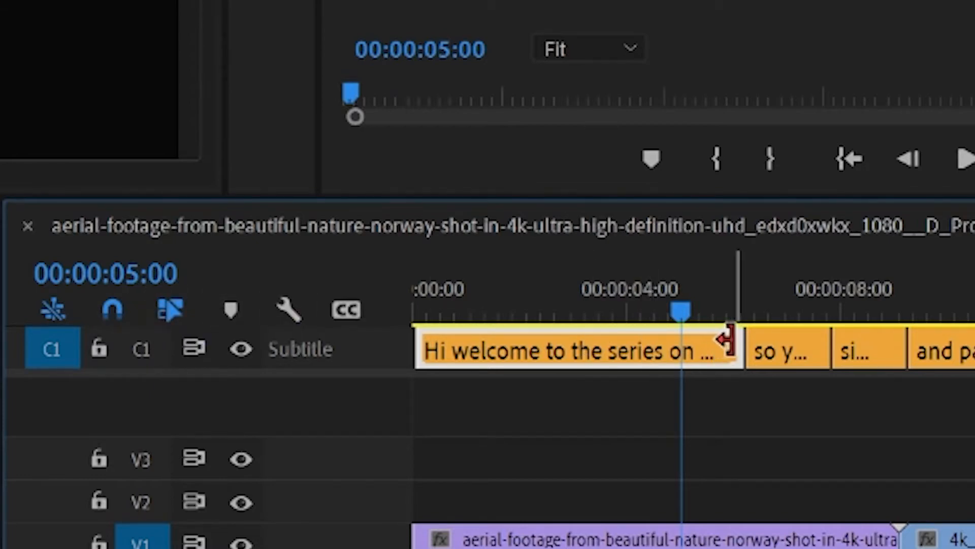
drag(728, 342, 680, 346)
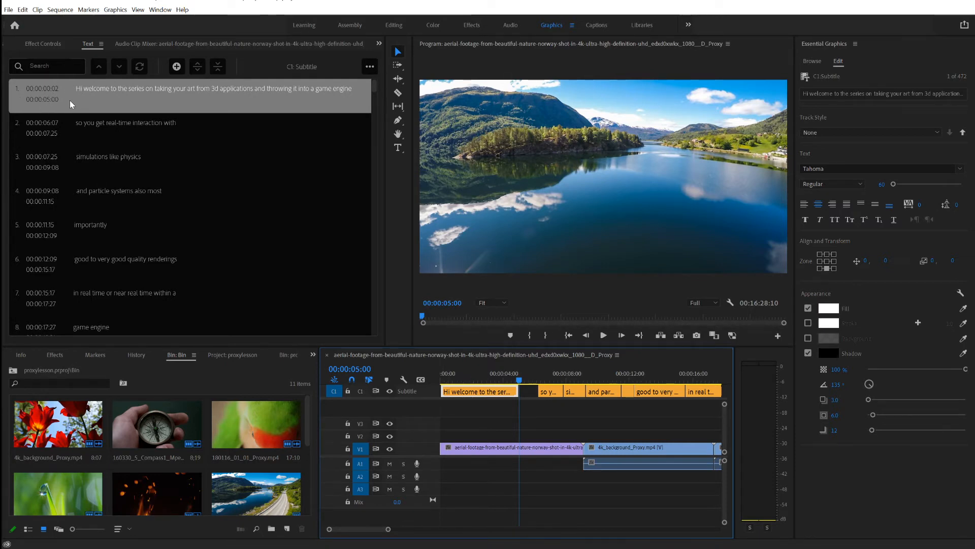
Step: Shift the first caption later on the timeline to start at about 00:00:00:27, and check its timing from the beginning
click(475, 393)
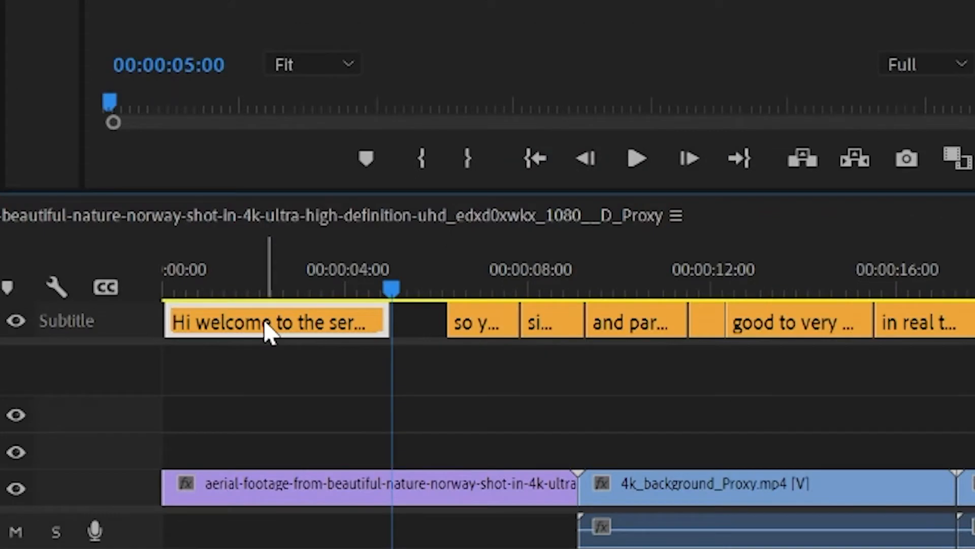
drag(267, 331, 311, 325)
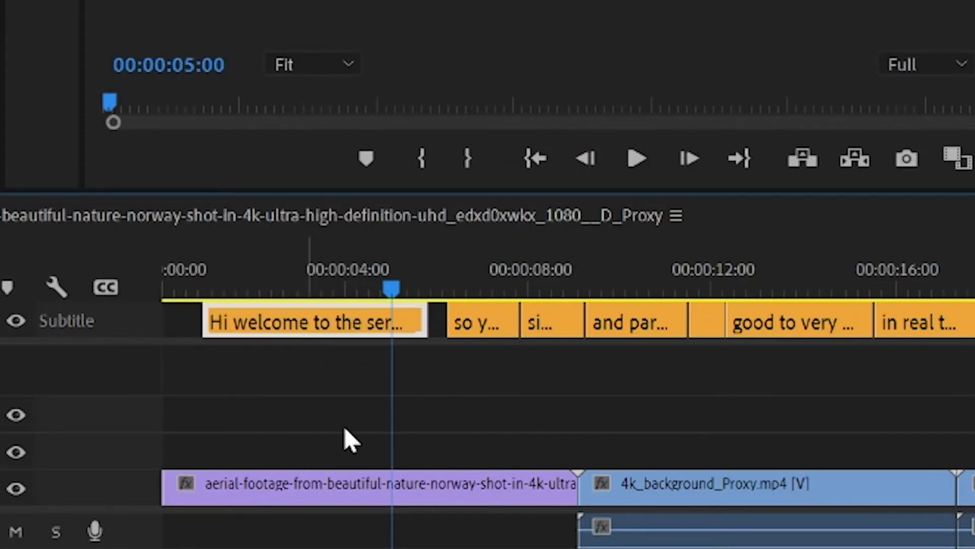
drag(392, 294, 333, 294)
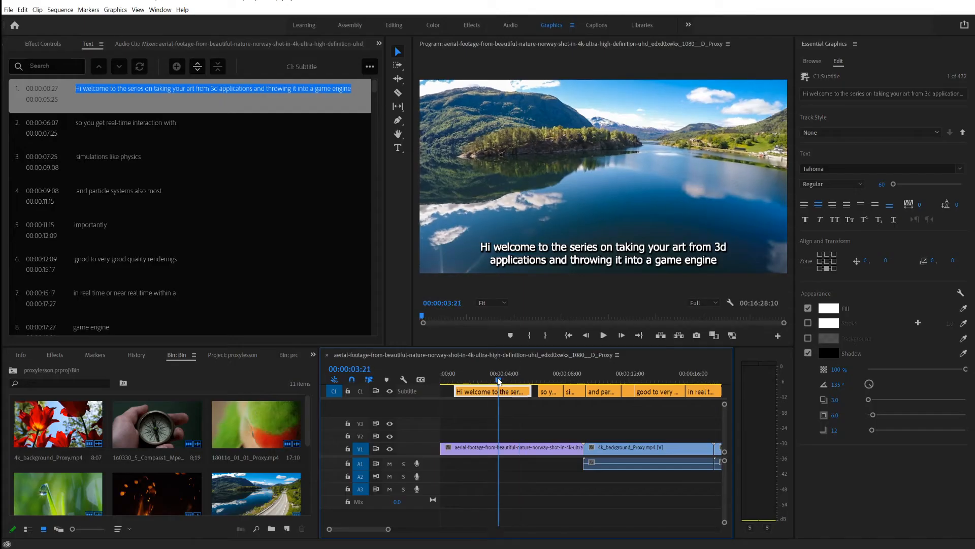
drag(498, 381, 435, 384)
key(space)
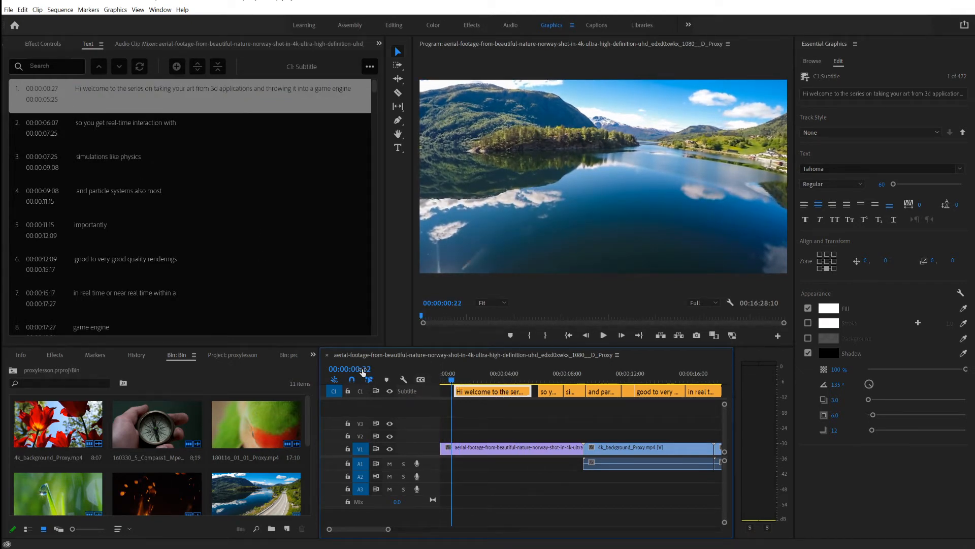
Step: Place the playhead at 00:00:01:00 and trim the start of the first caption to it
click(379, 369)
drag(379, 368, 368, 369)
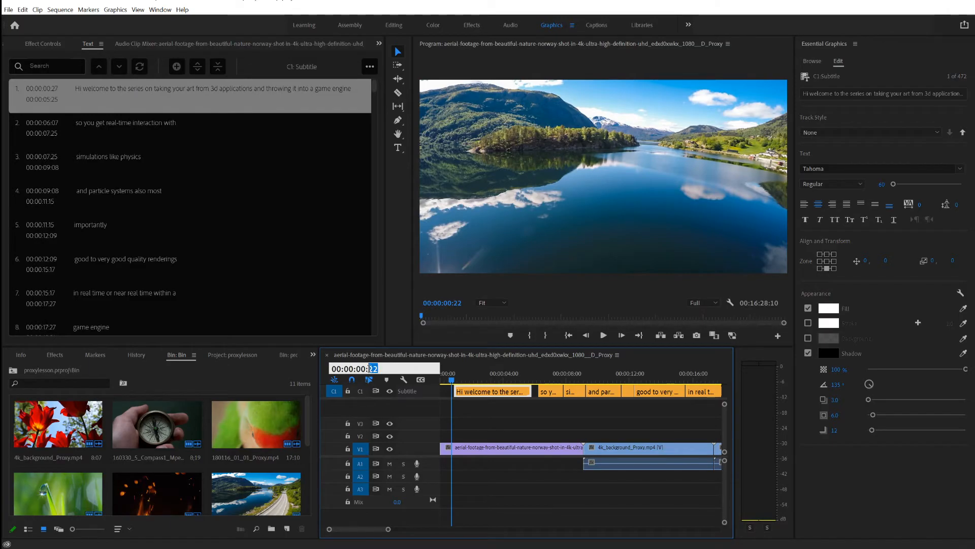
text(30)
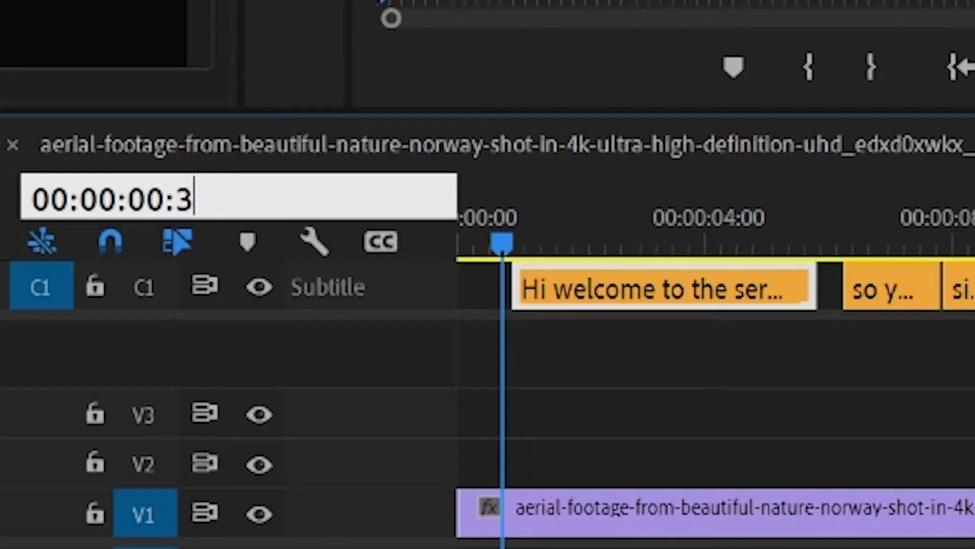
key(Return)
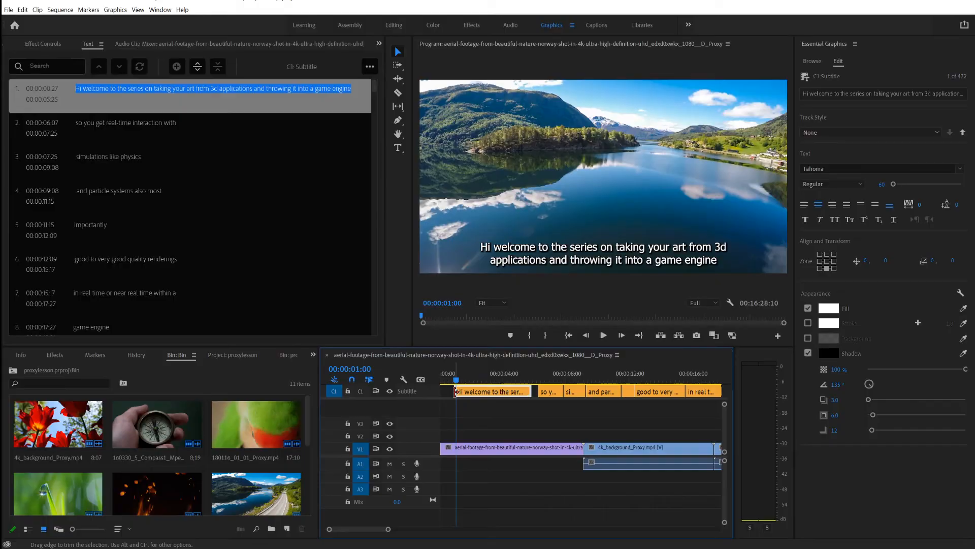
drag(455, 392, 456, 391)
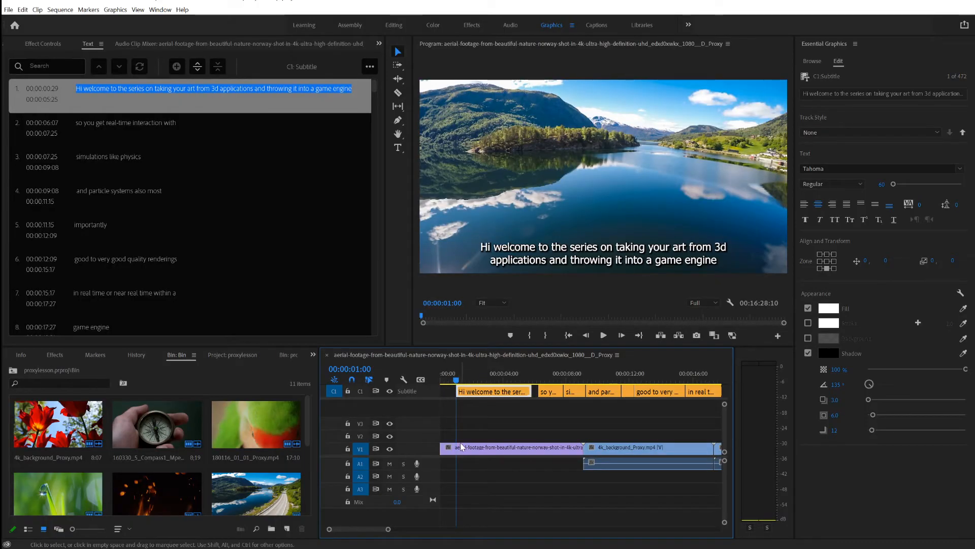
Step: Scrub through the first caption to check its timing and jump back to its start from the caption list
drag(458, 382, 530, 383)
click(527, 380)
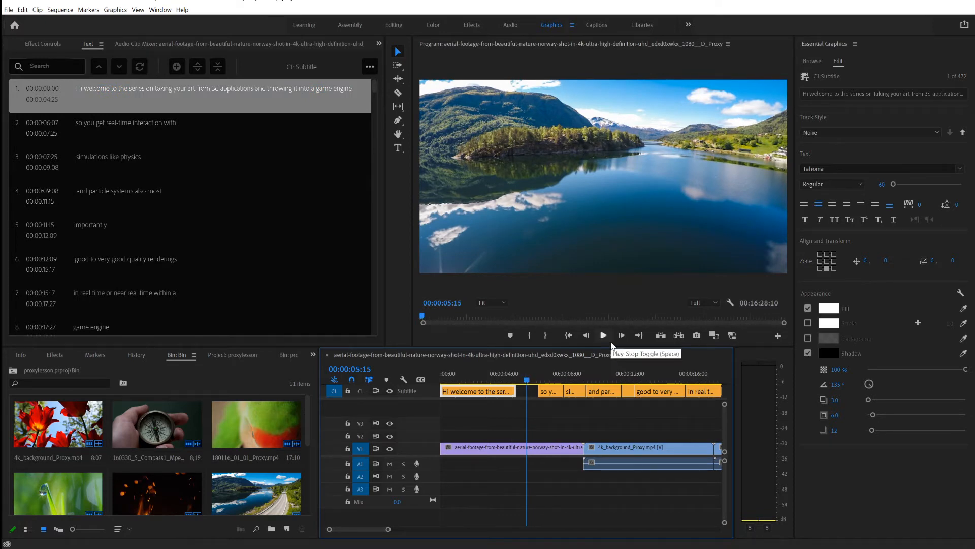
double_click(203, 88)
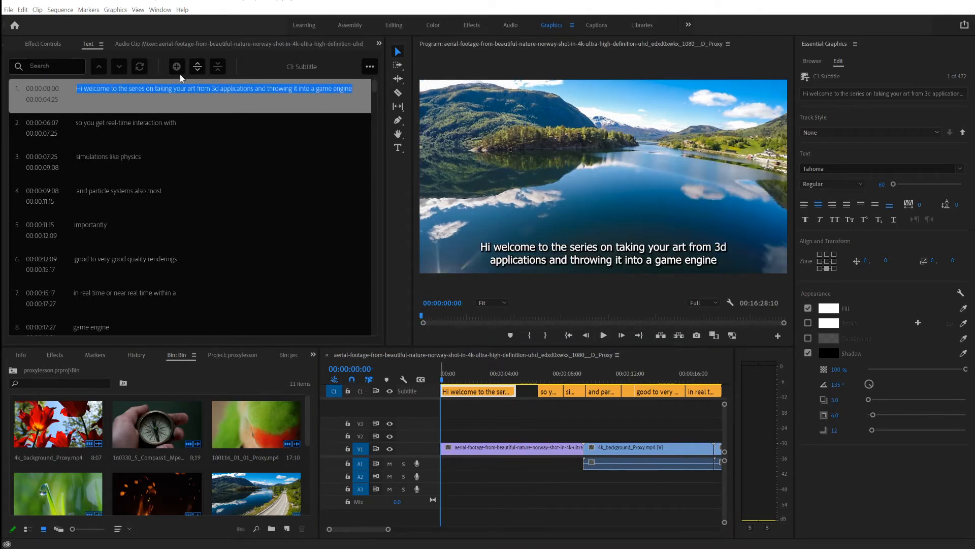
Step: Place the playhead at 00:00:05:00, just after the first caption, and add a new caption segment there
click(451, 380)
drag(453, 382, 496, 381)
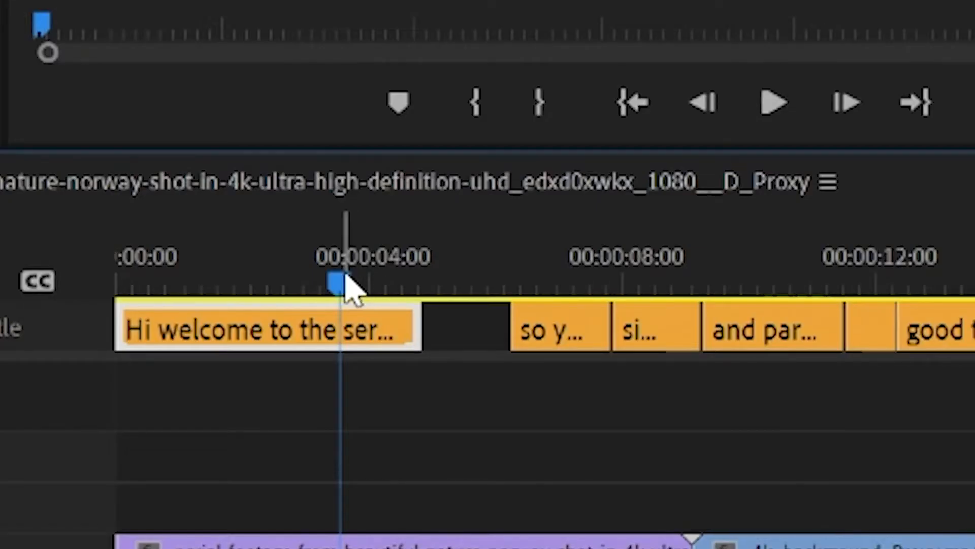
drag(496, 380, 521, 381)
drag(441, 294, 455, 302)
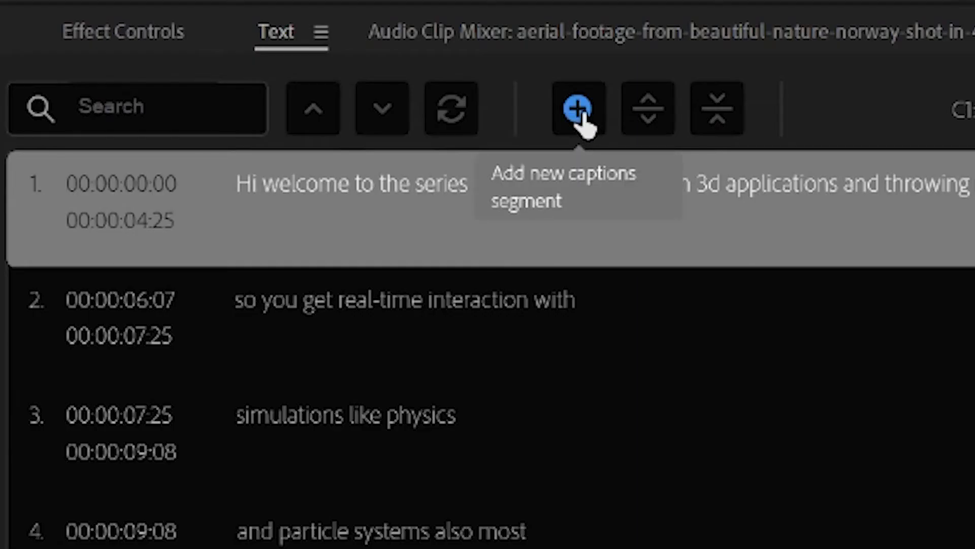
click(576, 115)
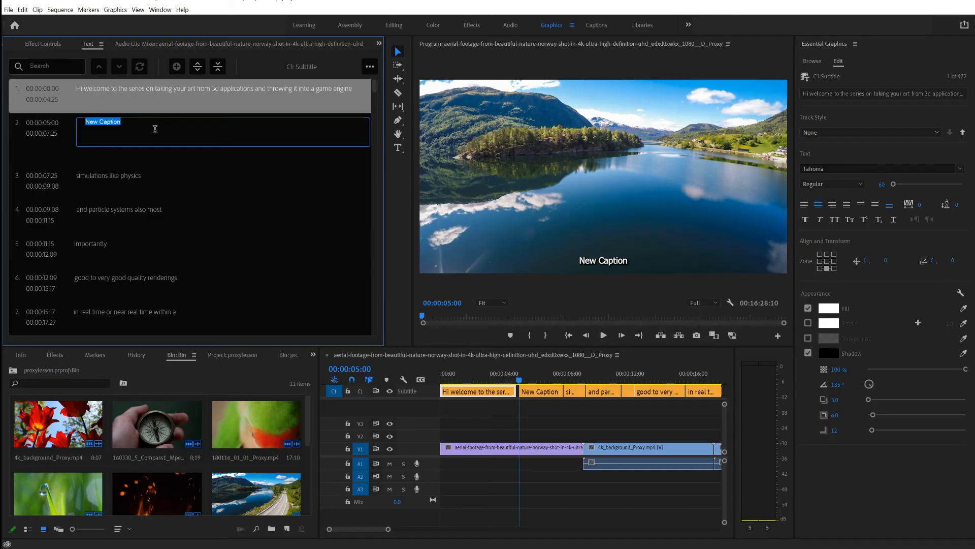
Step: Replace the new caption's placeholder text with "(Sounds of nature.)"
text((Sounds of N)
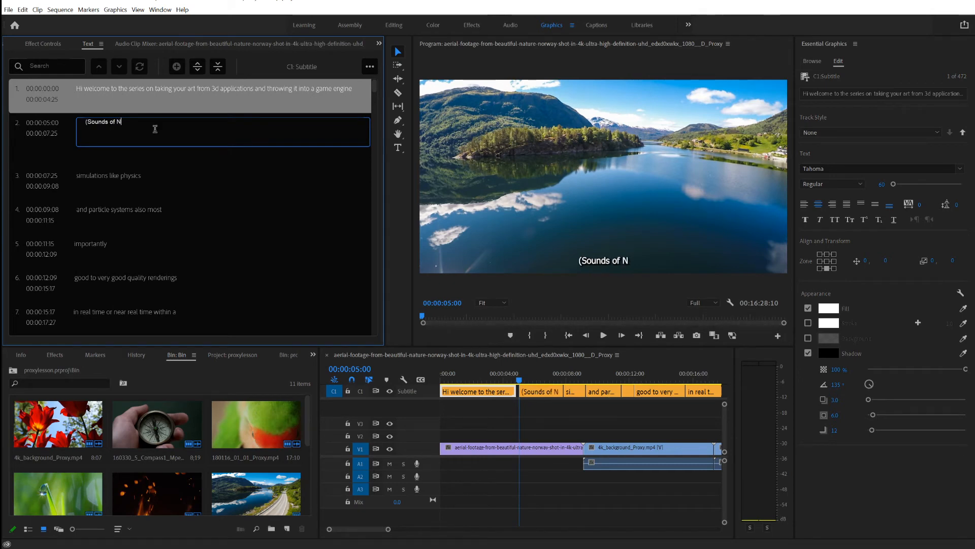
key(BackSpace)
key(BackSpace)
key(BackSpace)
key(BackSpace)
key(BackSpace)
text(Of)
key(BackSpace)
key(BackSpace)
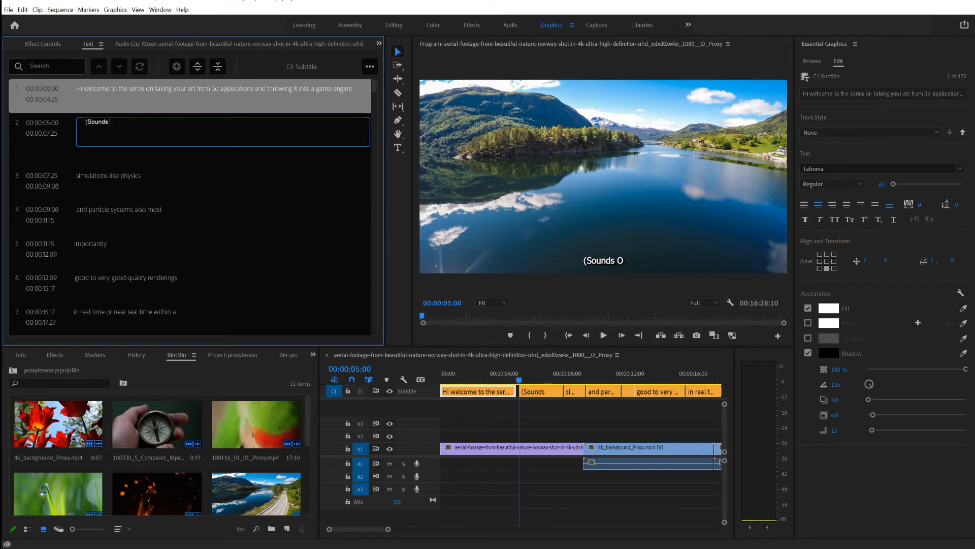
text(of nature))
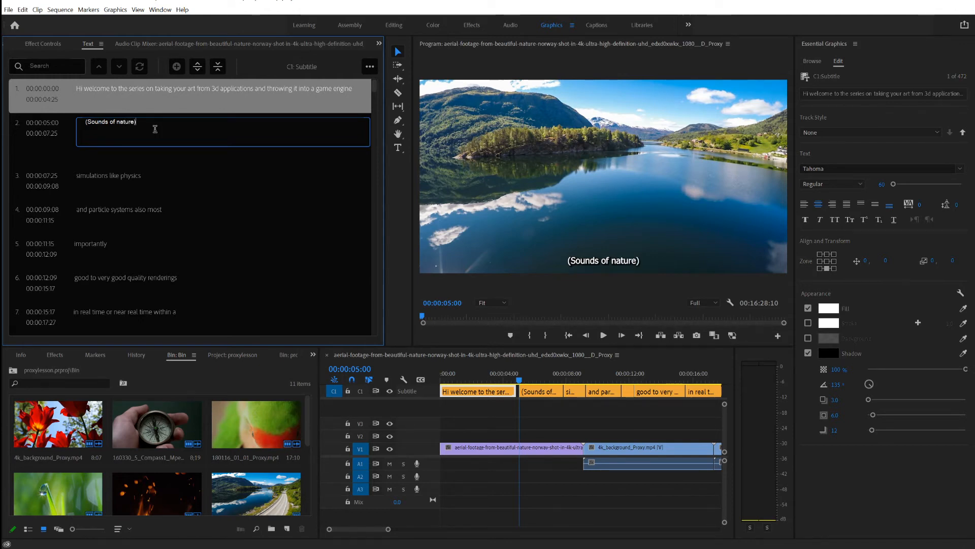
text(.)
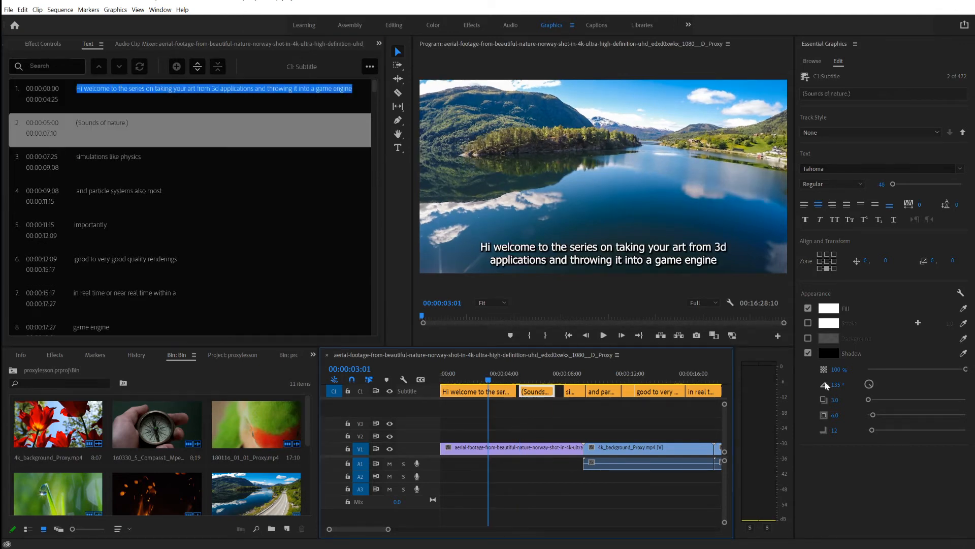
Step: Show the SRT and text file export options for the captions, and open the media Export Settings for the sequence
drag(487, 380, 472, 381)
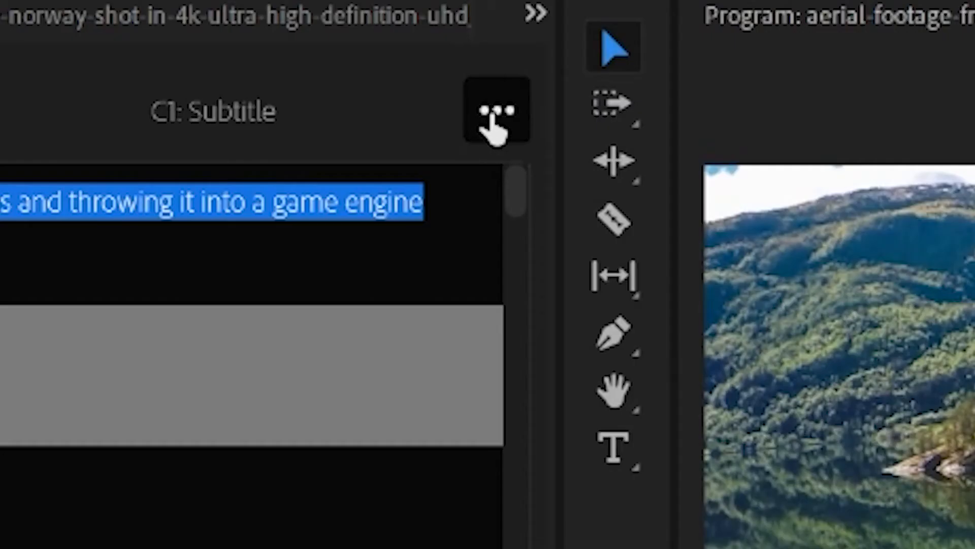
click(492, 127)
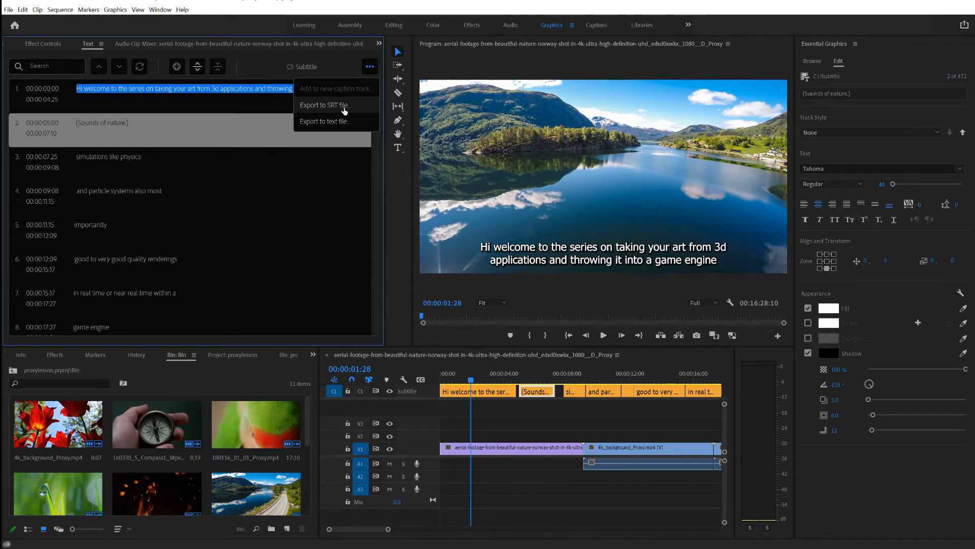
click(8, 10)
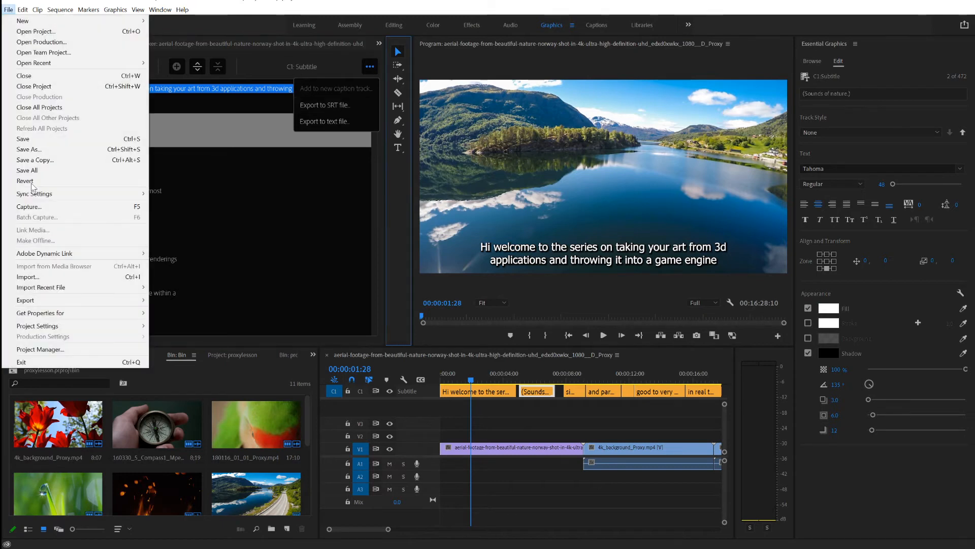
mouse_move(56, 303)
click(162, 303)
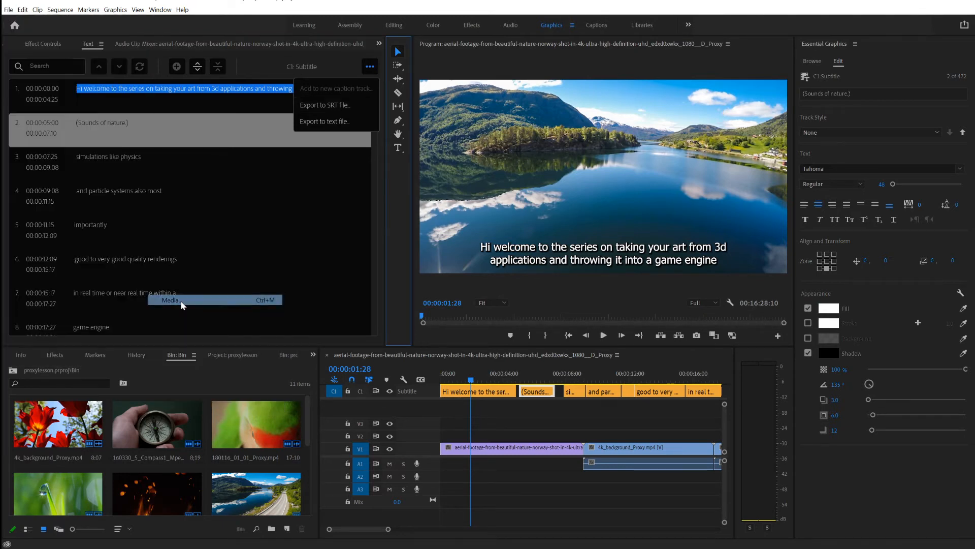
drag(435, 82, 332, 66)
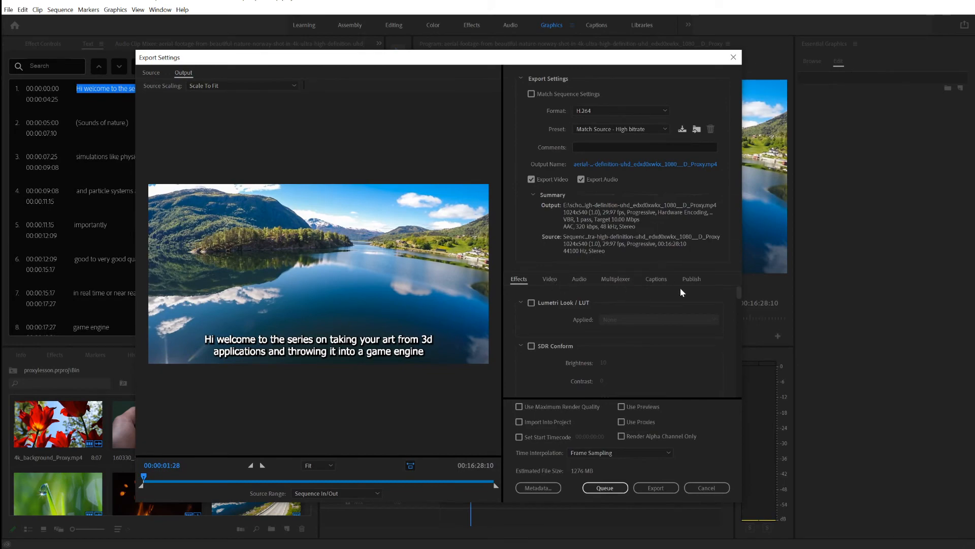
Step: Try the captions export option None in the Export Settings and return it to Burn Captions Into Video
click(655, 278)
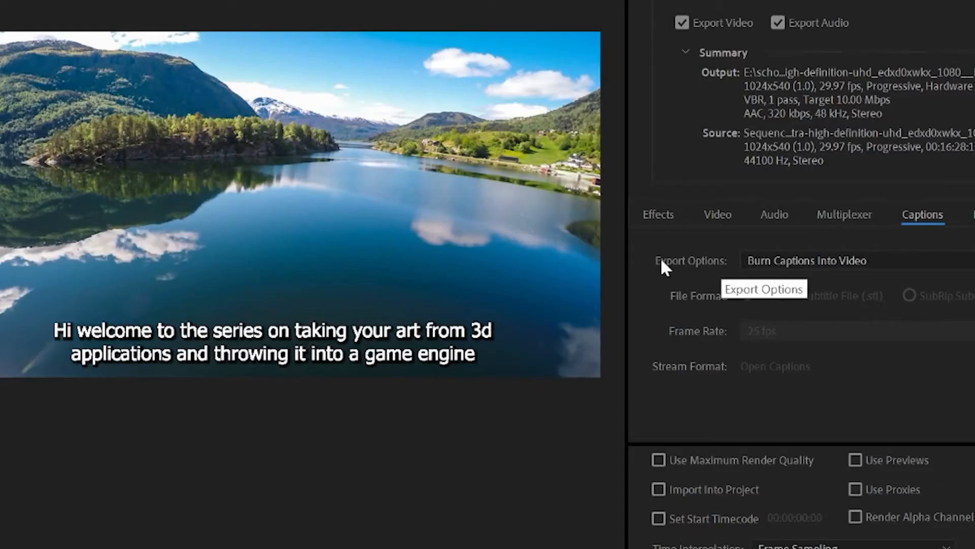
click(803, 262)
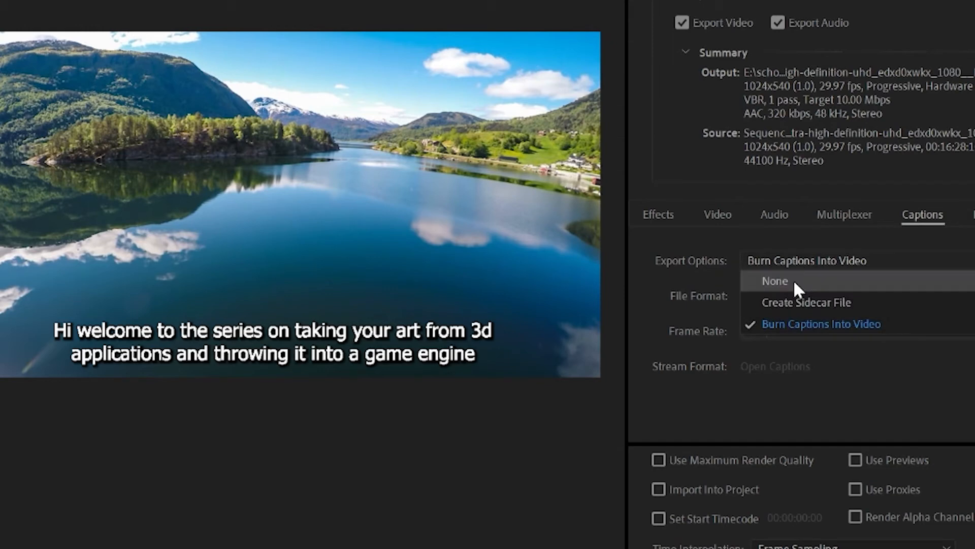
click(794, 279)
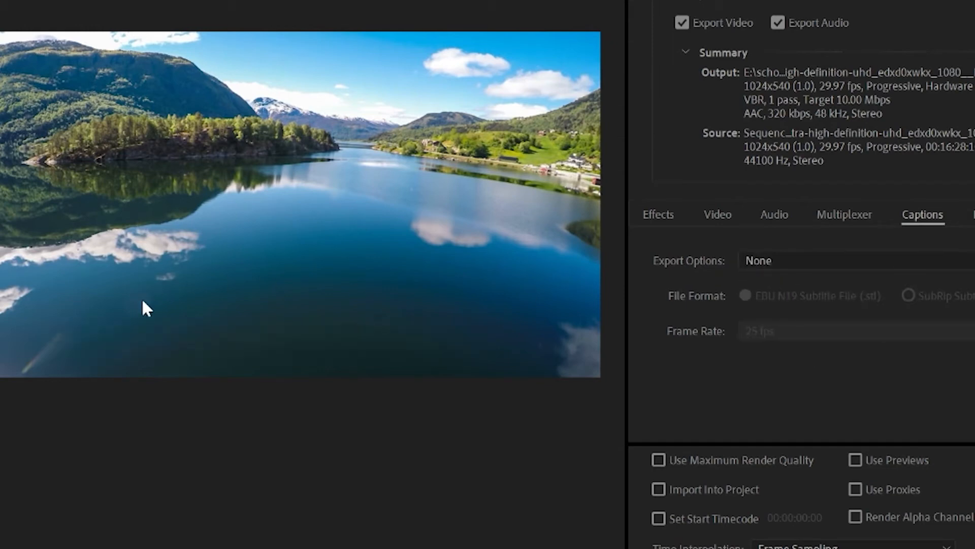
click(779, 260)
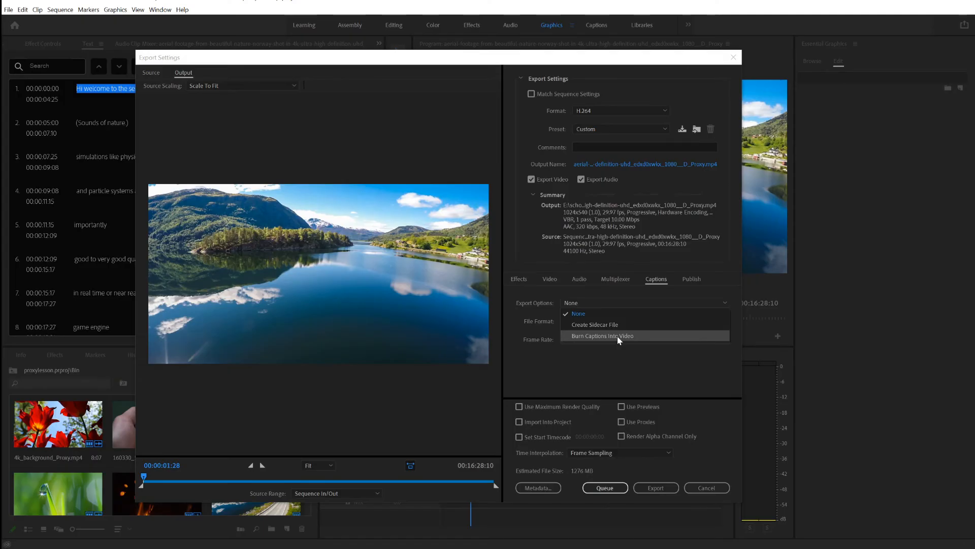
click(847, 324)
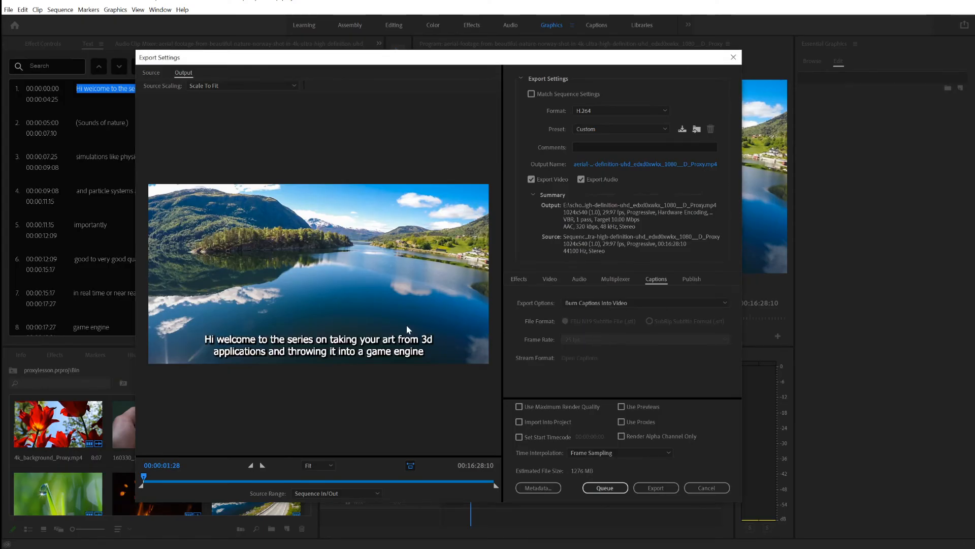
Step: Compare the captions export options Create Sidecar File and Burn Captions Into Video, ending on Create Sidecar File
click(584, 304)
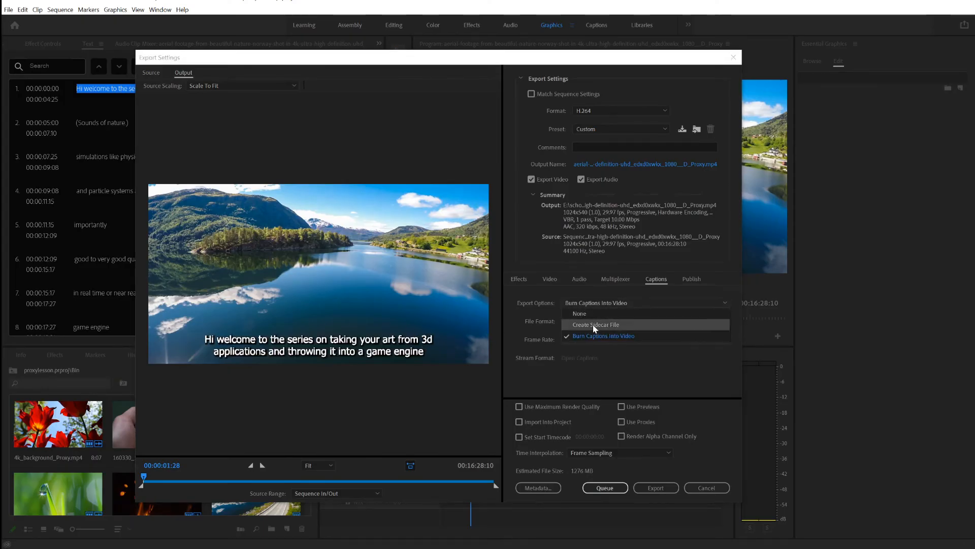
click(592, 325)
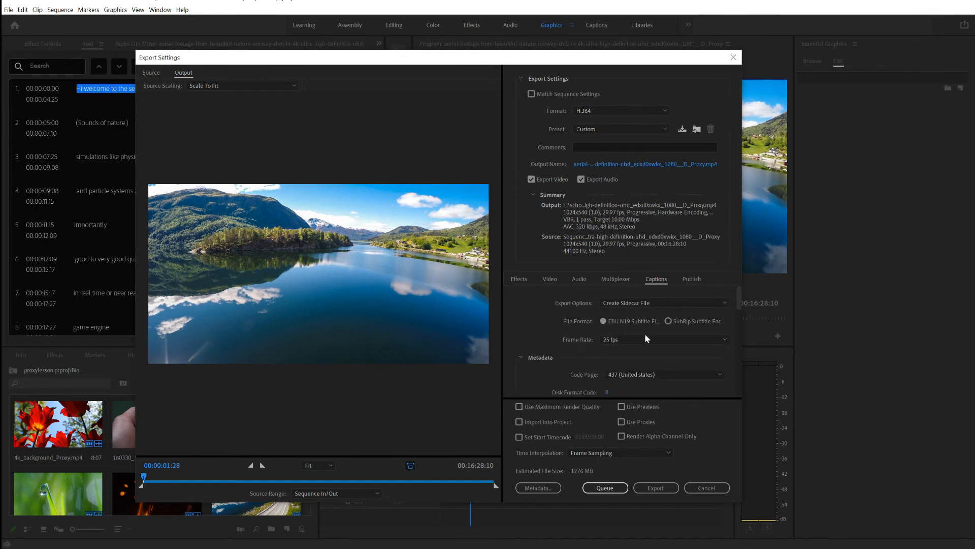
click(517, 279)
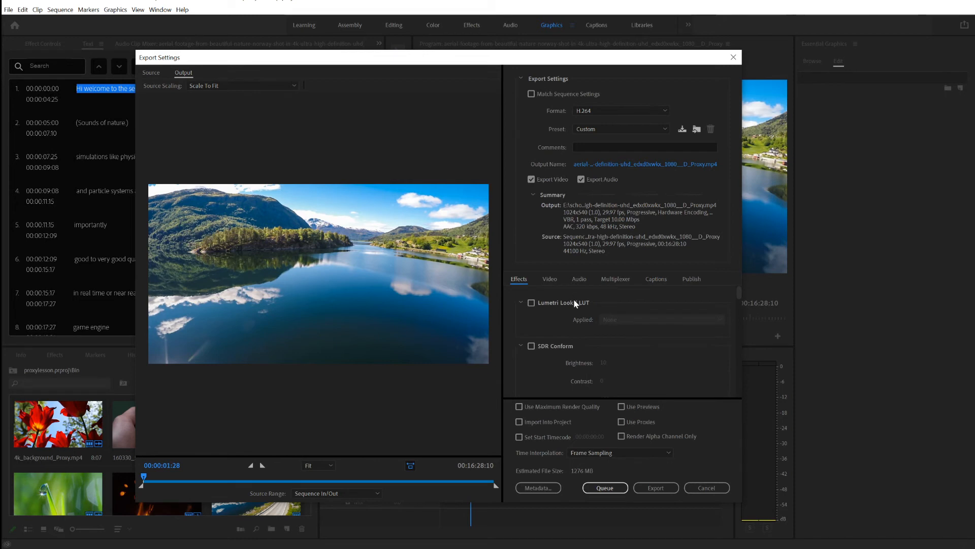
click(657, 278)
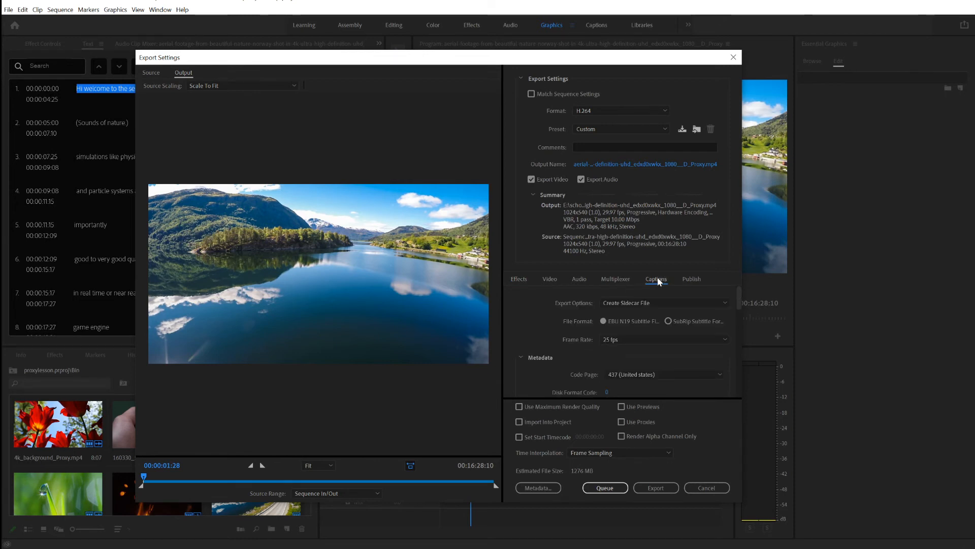
click(639, 306)
click(635, 334)
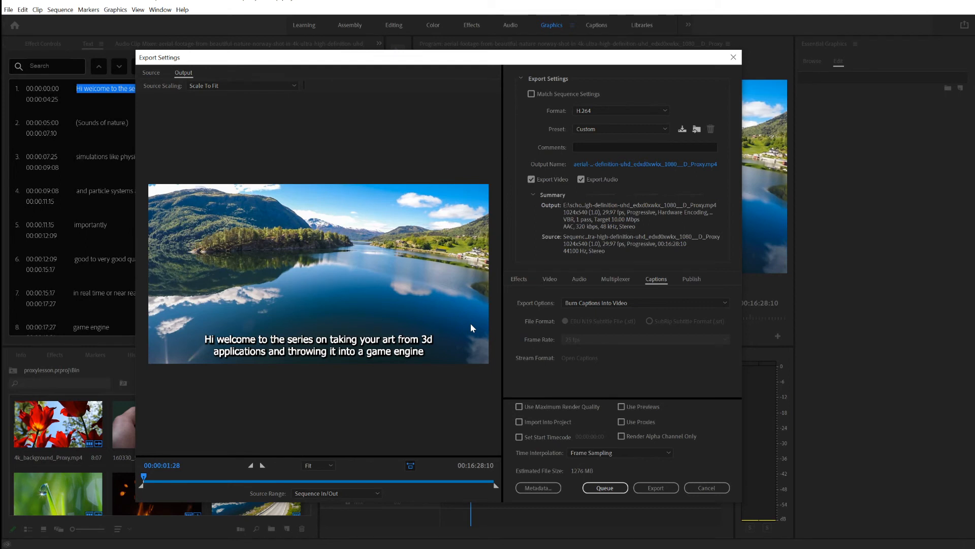
click(595, 303)
click(571, 325)
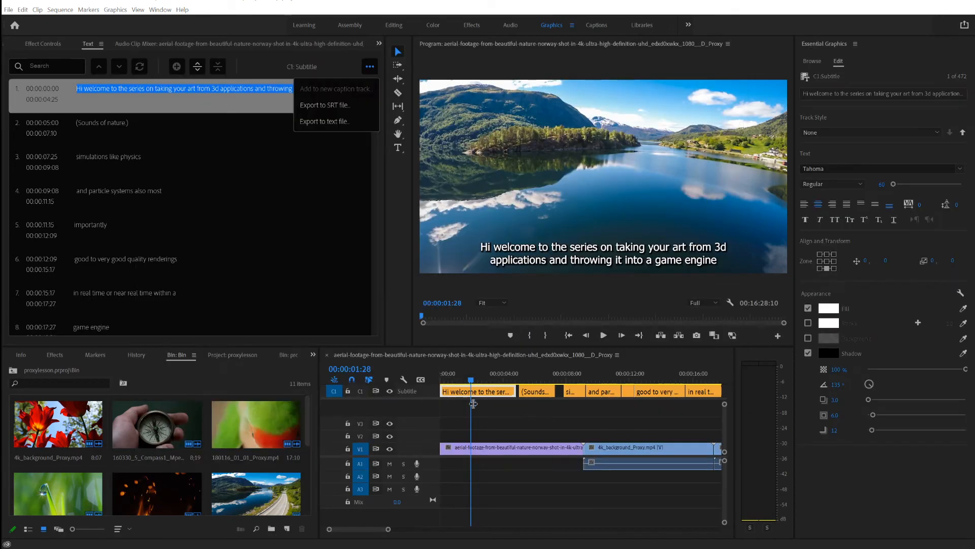
Step: Add a second caption track above C1 with the Subtitle format and style None
drag(544, 382, 494, 395)
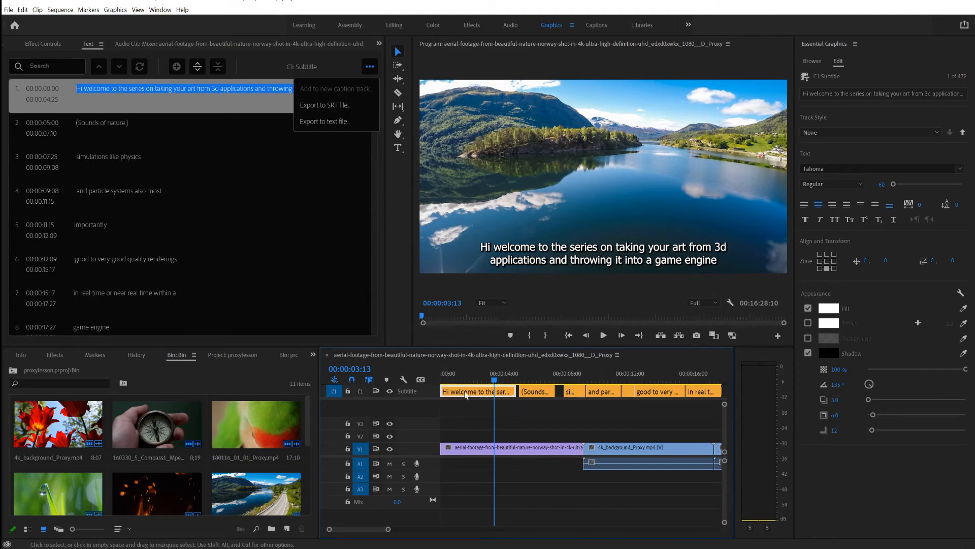
right_click(426, 389)
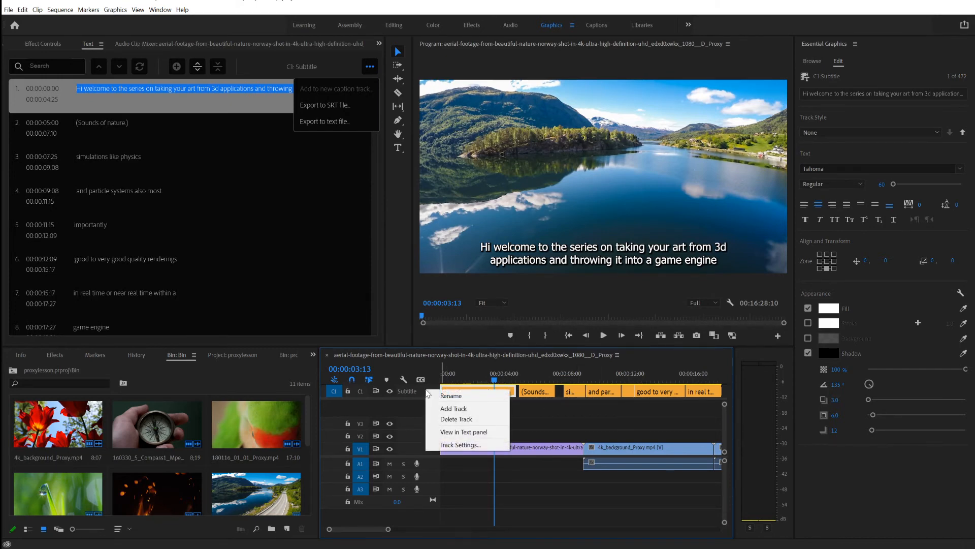
click(445, 411)
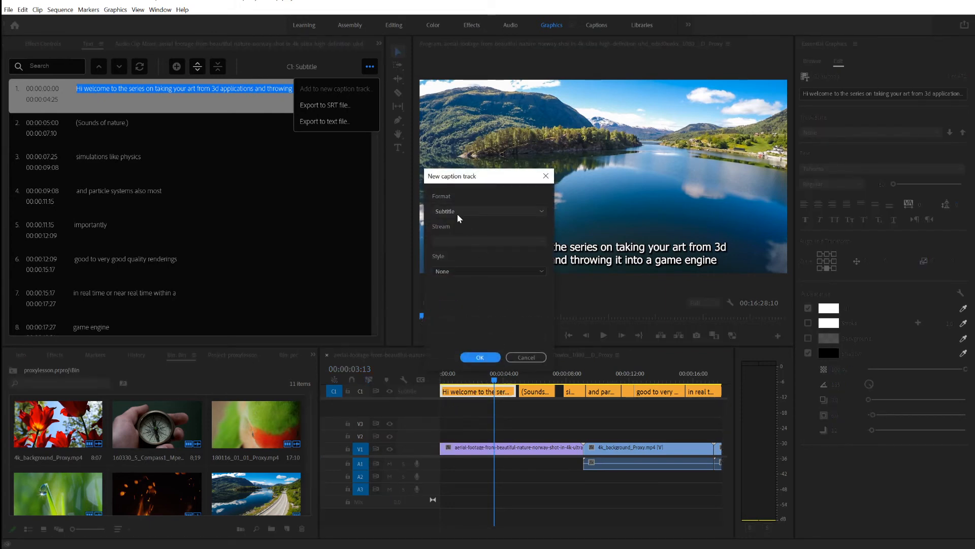
click(450, 272)
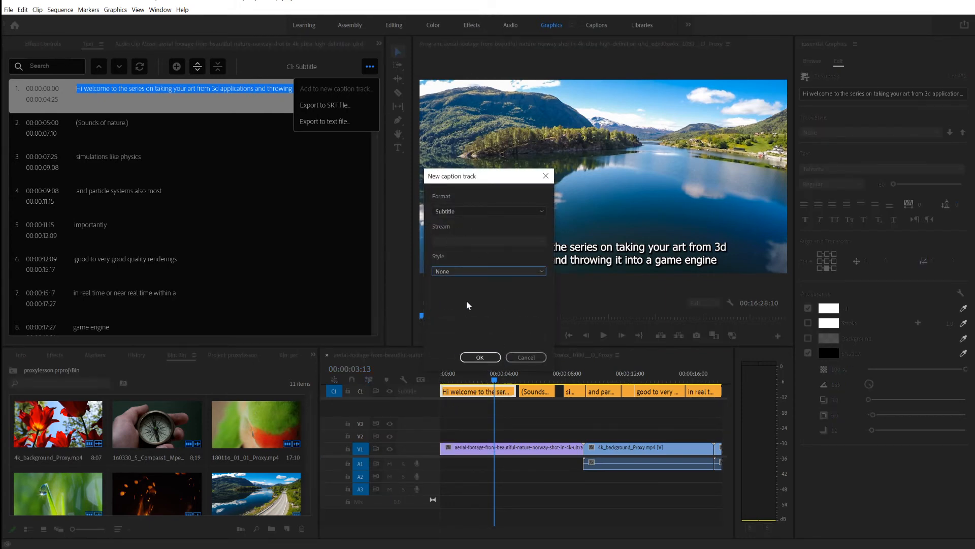
click(479, 356)
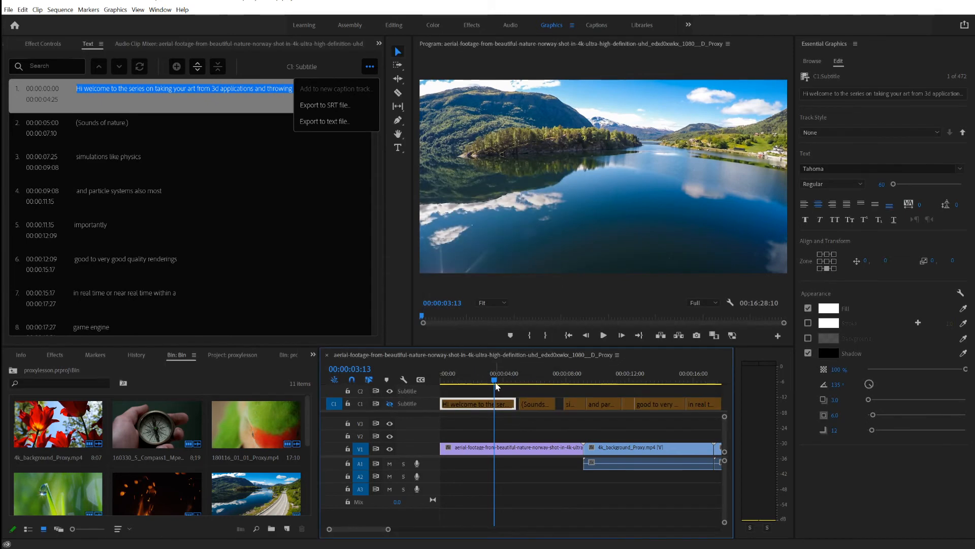
drag(492, 379, 482, 379)
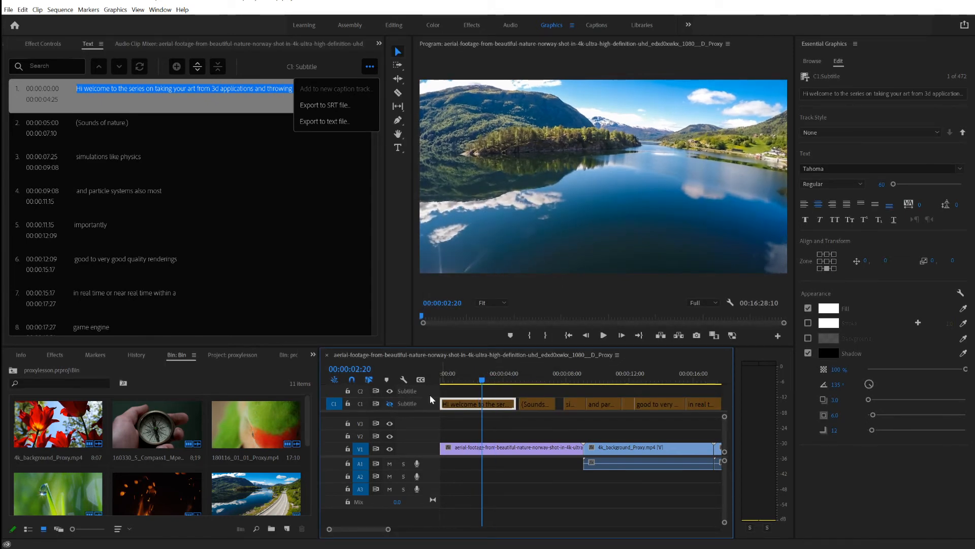
Step: Toggle the visibility of caption track C1 and delete the empty C2 caption track
click(391, 404)
click(390, 404)
click(411, 394)
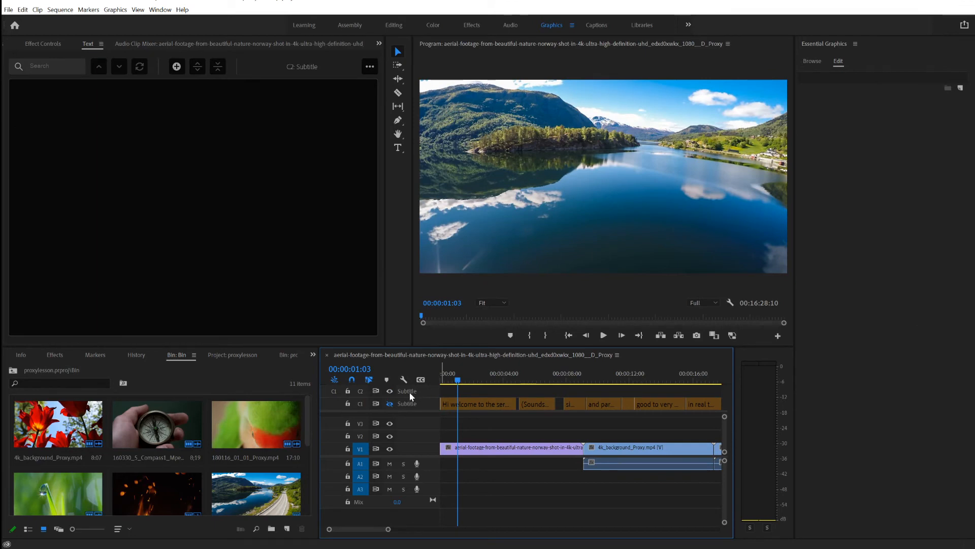
right_click(418, 394)
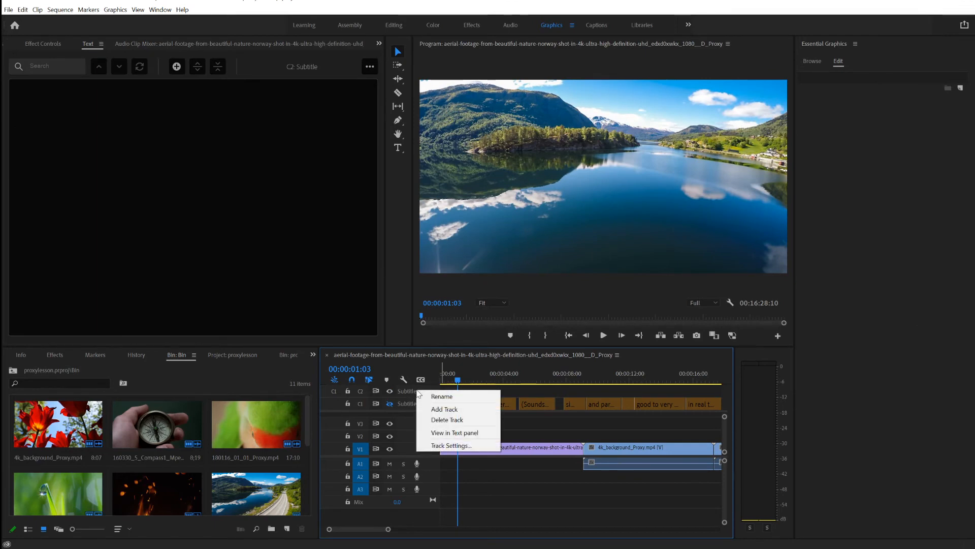
click(443, 420)
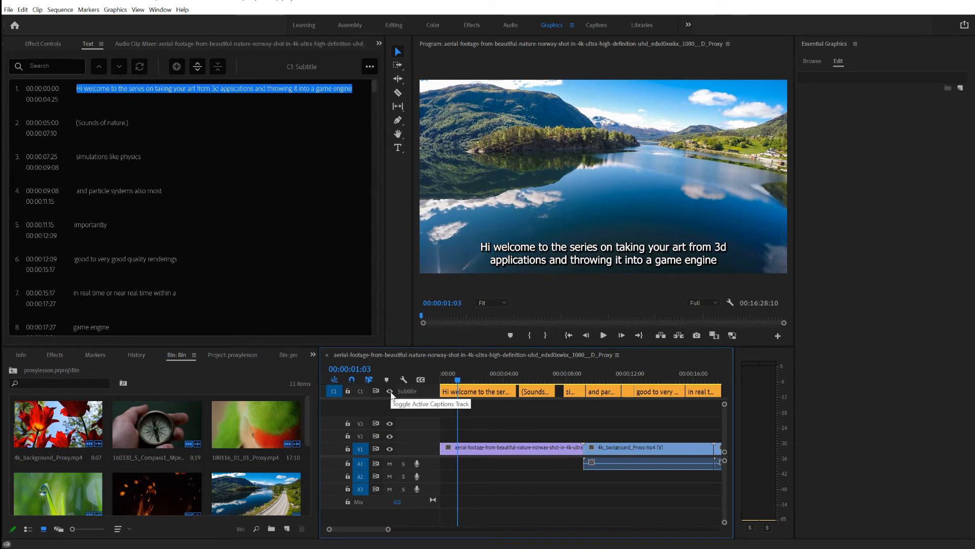
Step: Hide the C1 caption track and create a new caption track with the Subtitle format and style None
click(390, 391)
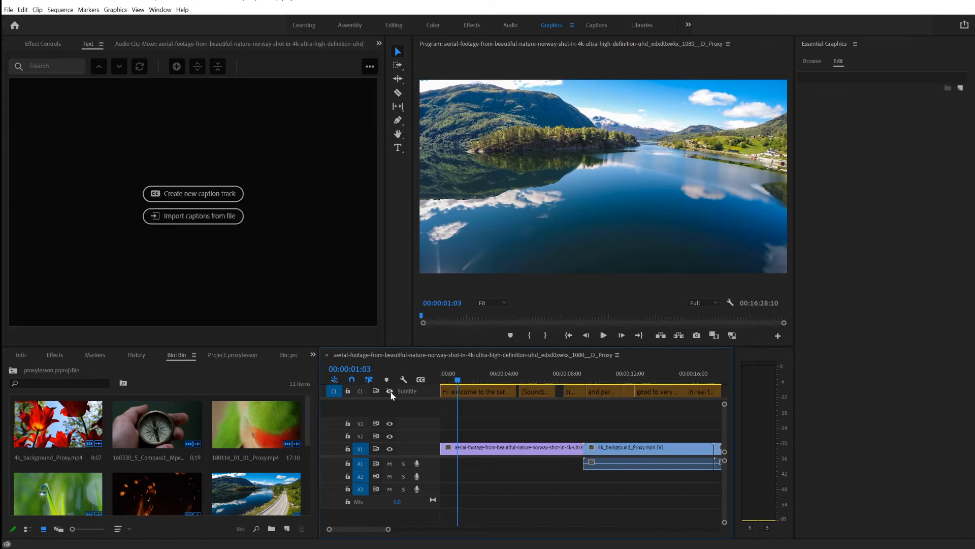
click(222, 198)
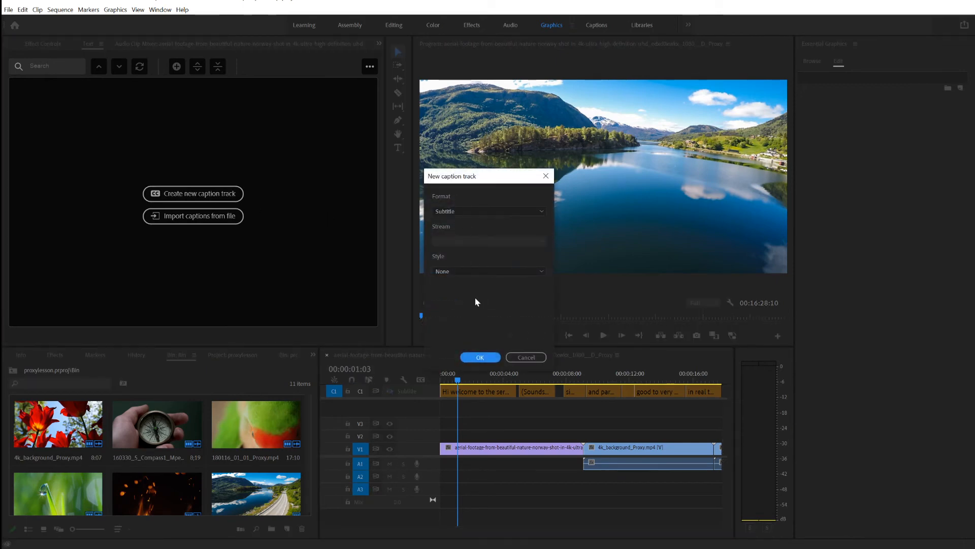
click(479, 358)
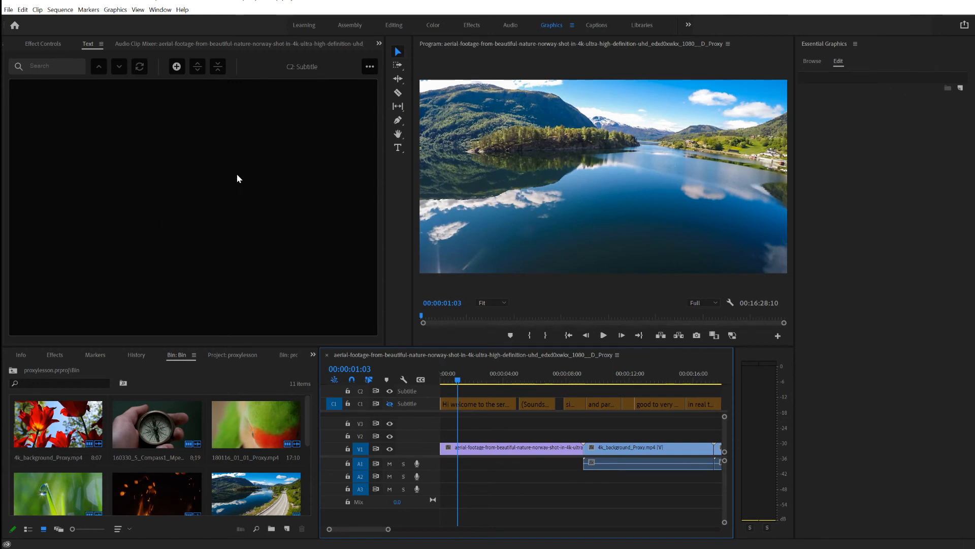
Step: Switch the active caption track from C2 to C1 and back to C2
click(389, 404)
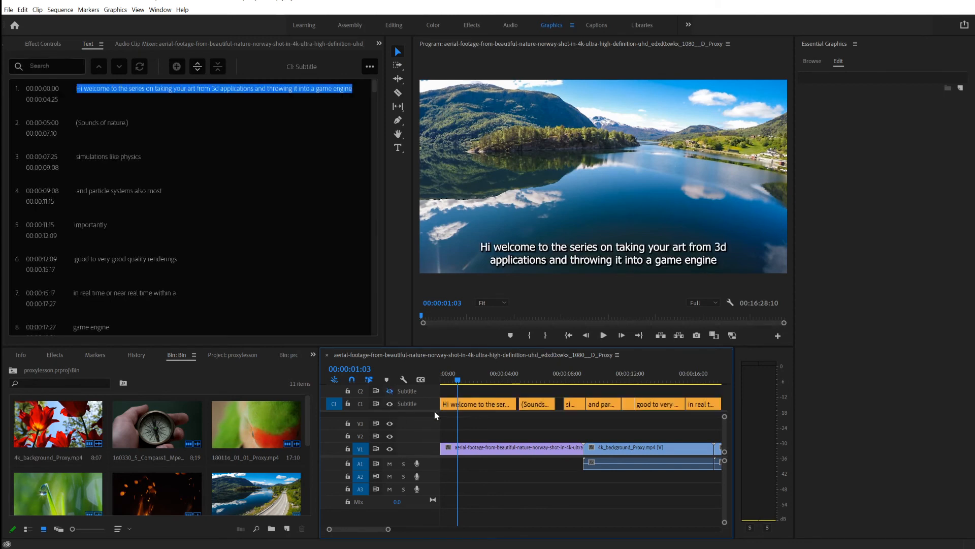
click(390, 404)
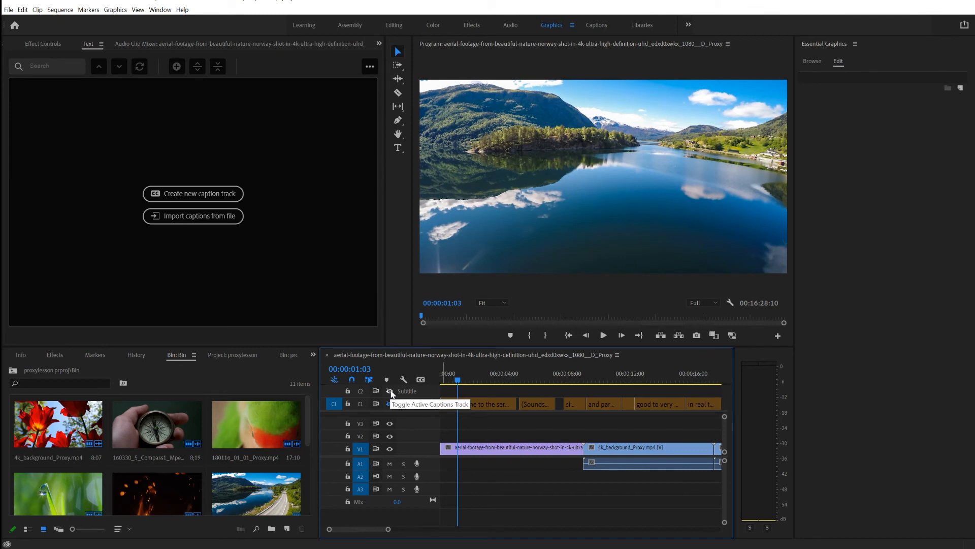
click(390, 391)
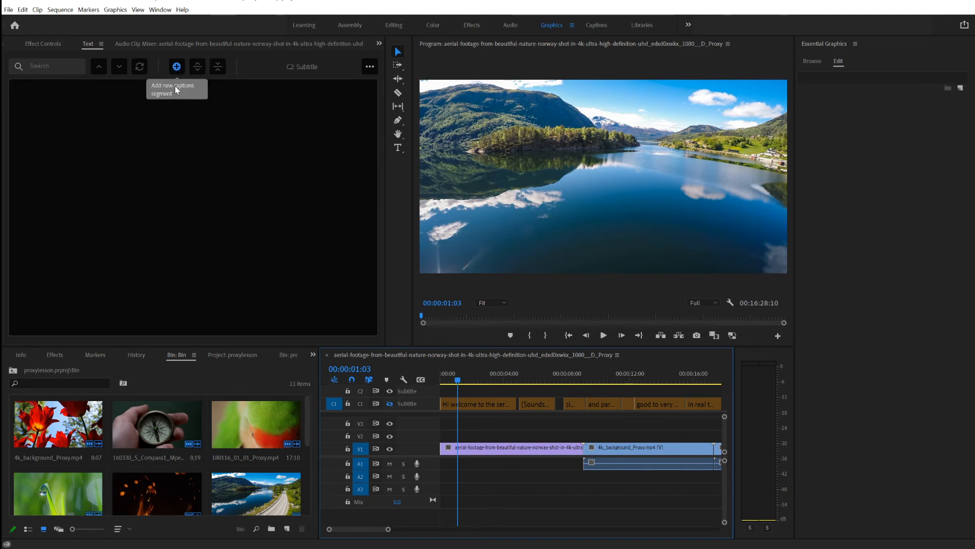
Step: Add a new caption segment to the C2 track reading "(Sound of water rushing by.)"
click(176, 67)
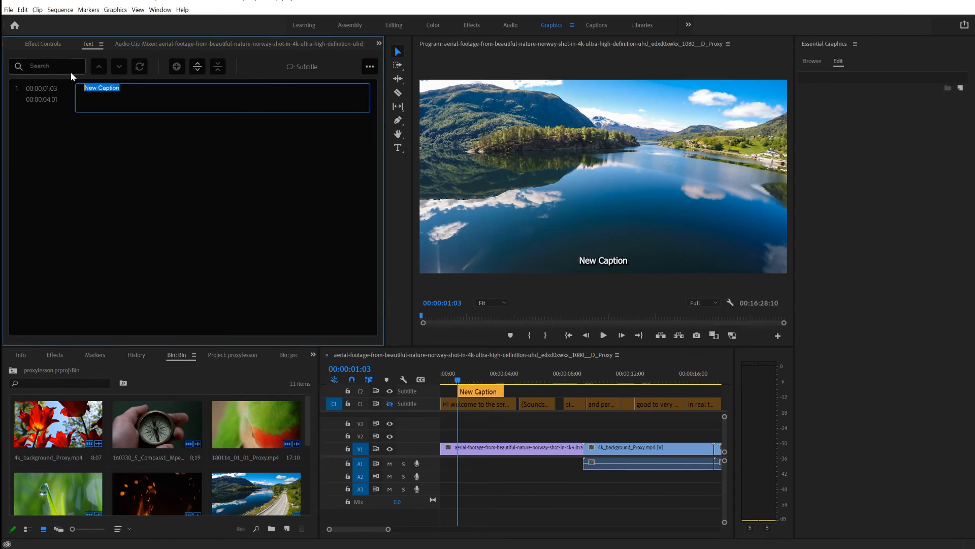
key(BackSpace)
text((Sound of water rushing by.))
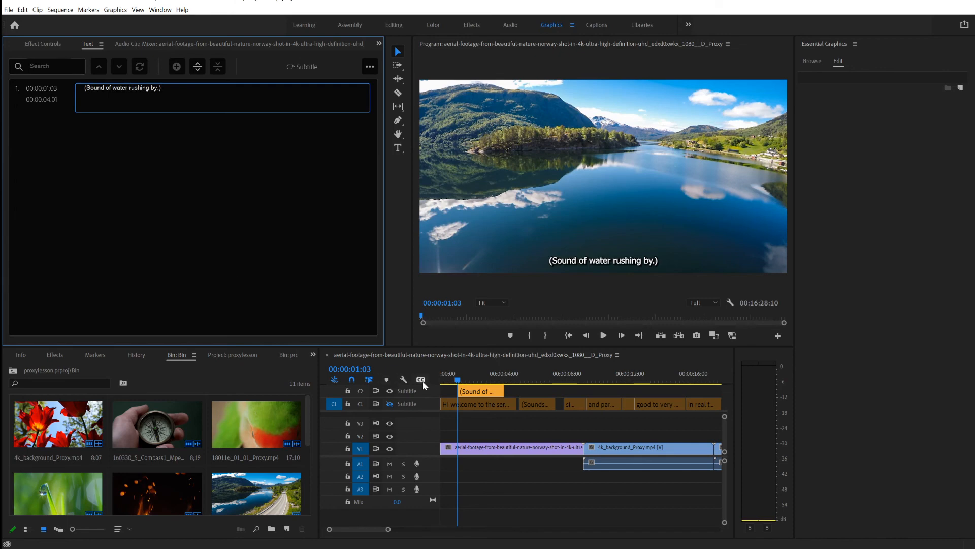
Step: Move the water caption to the start of the sequence and anchor its text zone in the frame's upper right corner
click(467, 391)
mouse_move(468, 392)
mouse_down()
mouse_move(450, 391)
mouse_move(462, 382)
mouse_up()
click(452, 380)
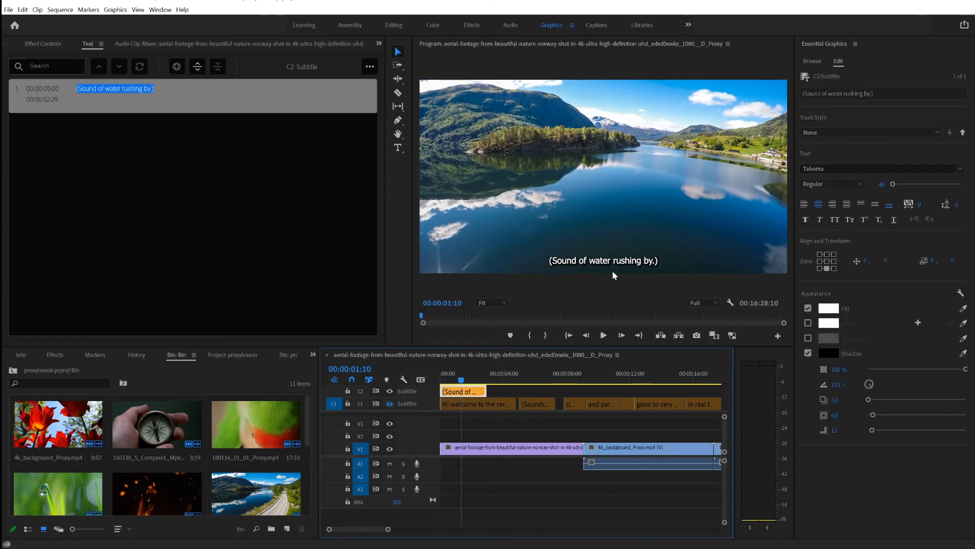
click(827, 253)
click(834, 254)
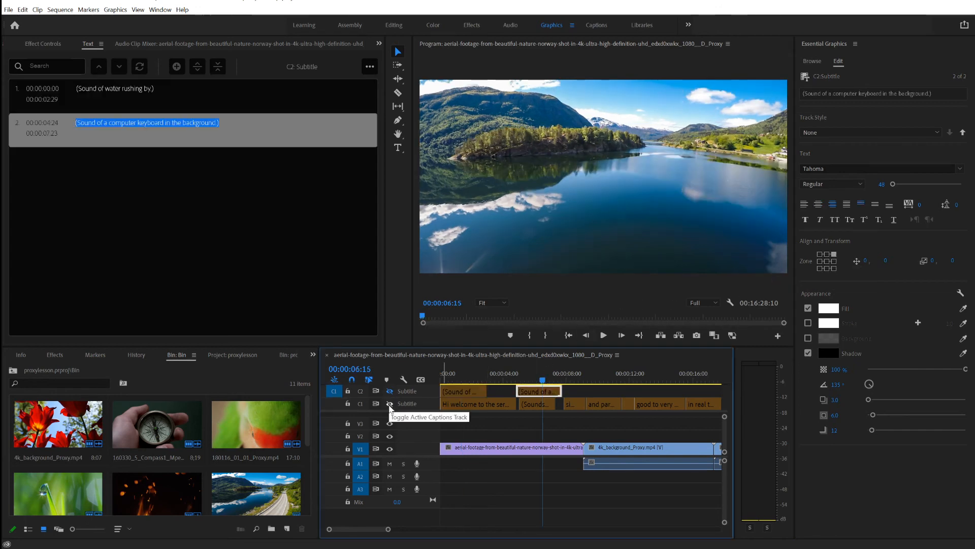
Step: Toggle the C1 and C2 caption tracks on and off to compare which captions the program shows, ending with C2 active
click(390, 403)
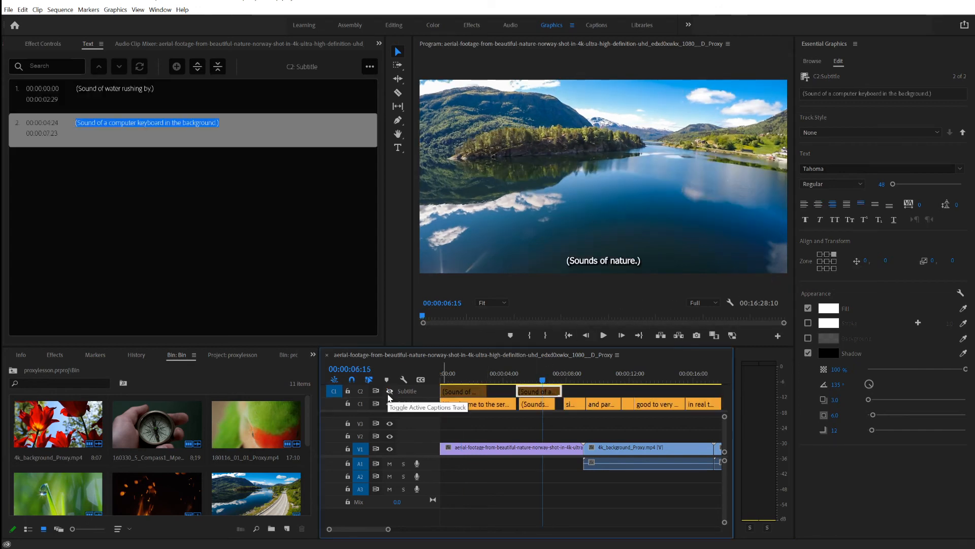
click(389, 403)
click(390, 403)
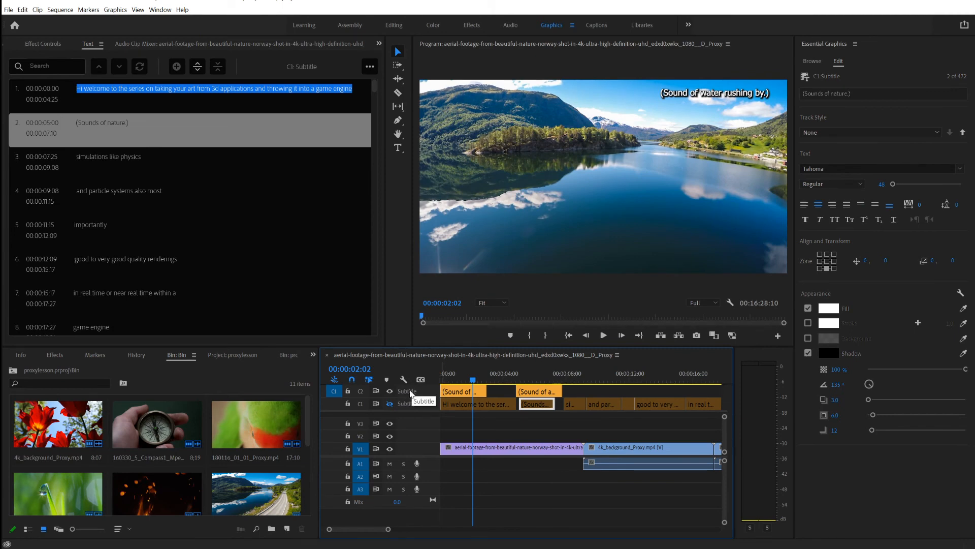
click(390, 390)
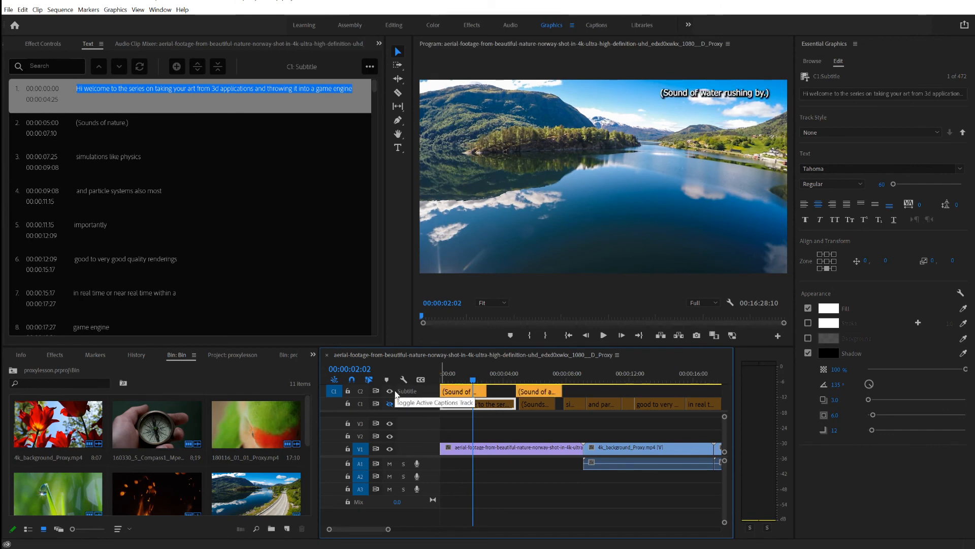
click(391, 402)
click(391, 403)
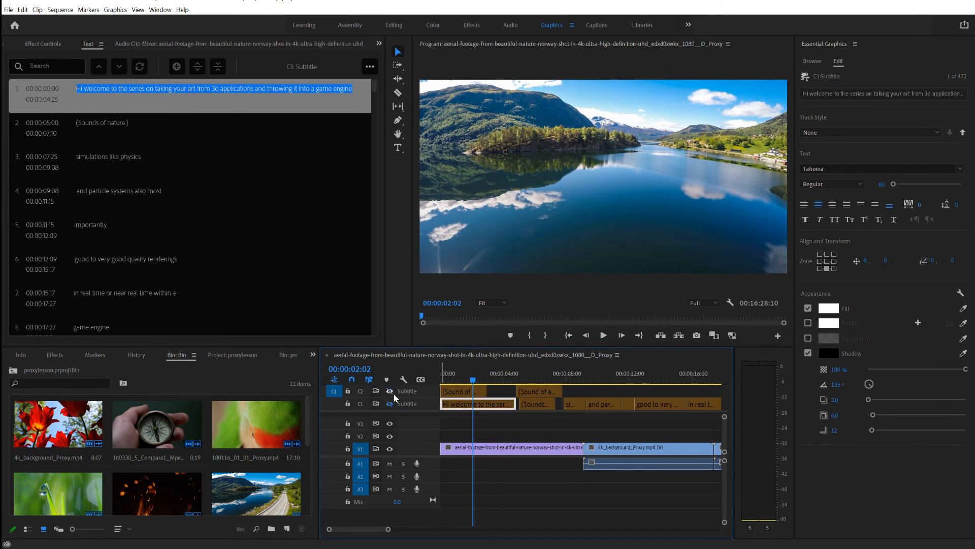
click(392, 392)
click(392, 392)
click(392, 393)
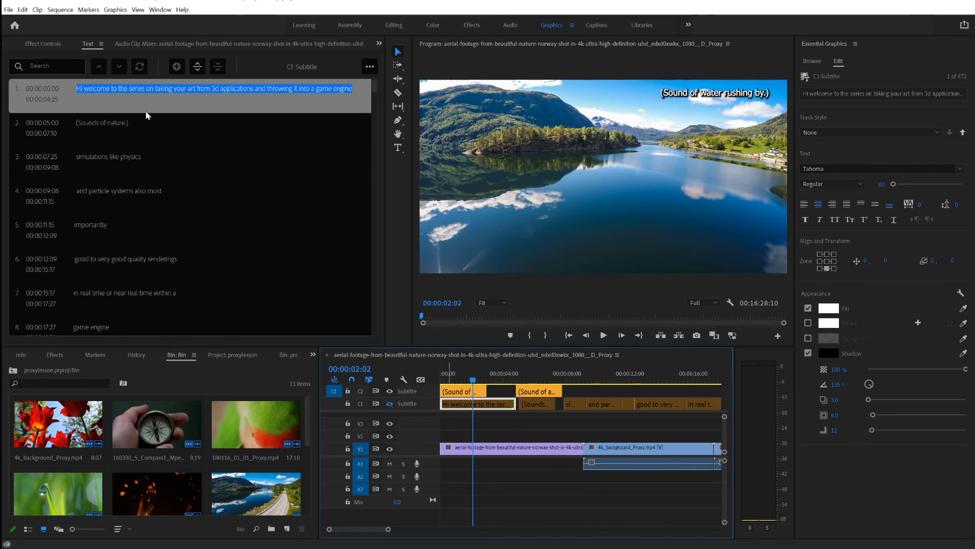
Step: Open the media Export Settings for the sequence with the C2 caption track active
click(8, 11)
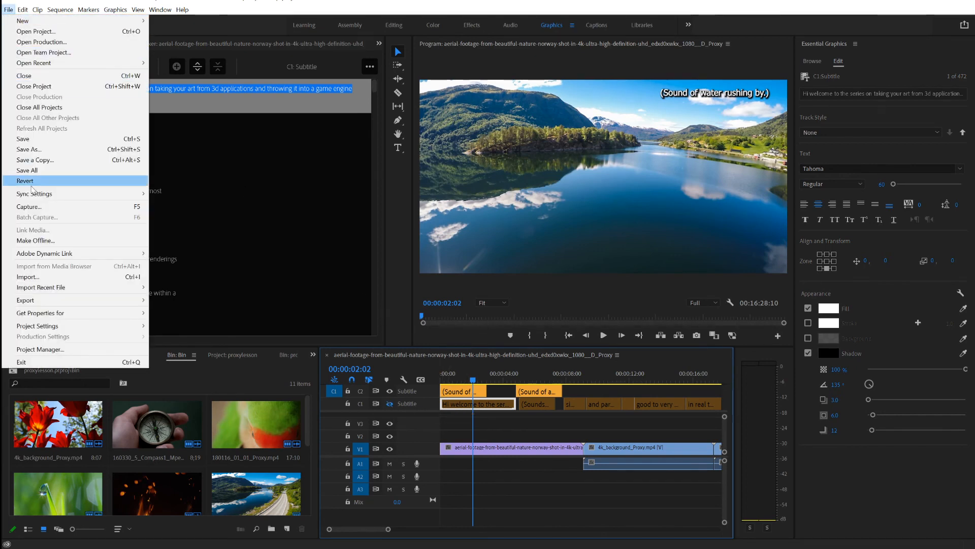
mouse_move(51, 301)
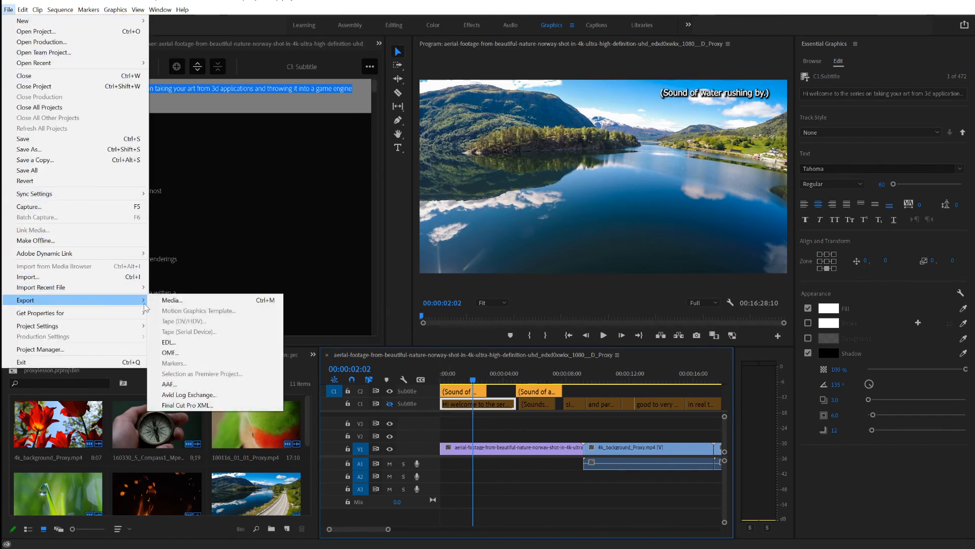
click(173, 300)
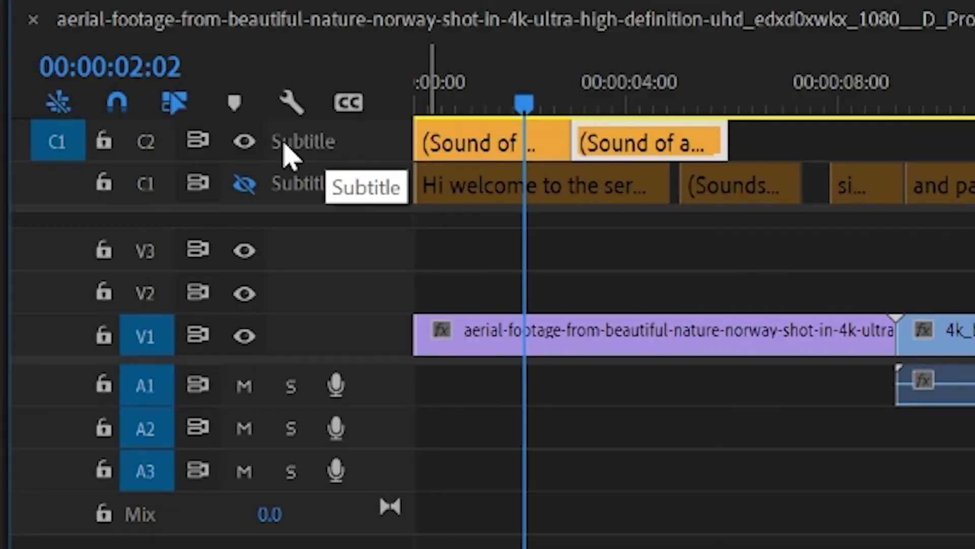
Step: Delete the C2 caption track and make the C1 captions visible again
right_click(343, 144)
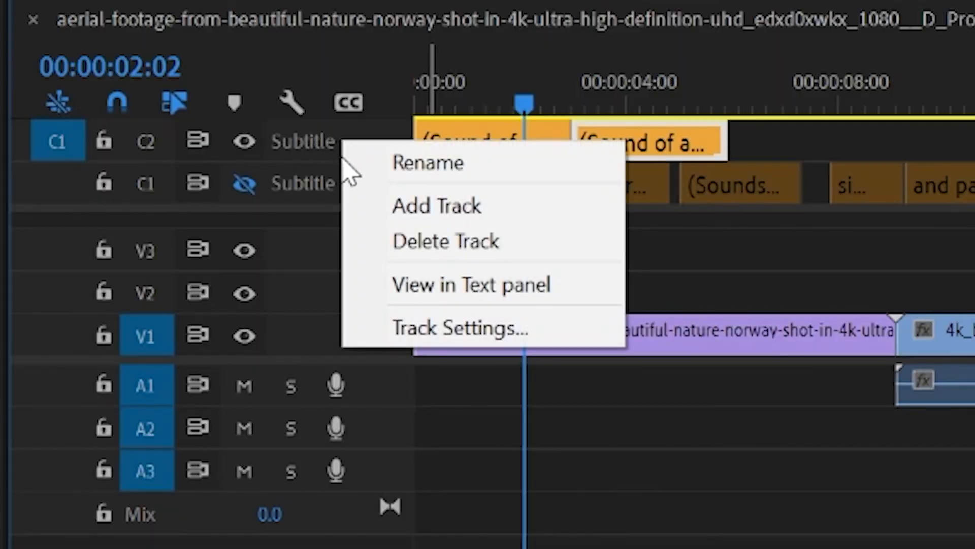
click(456, 262)
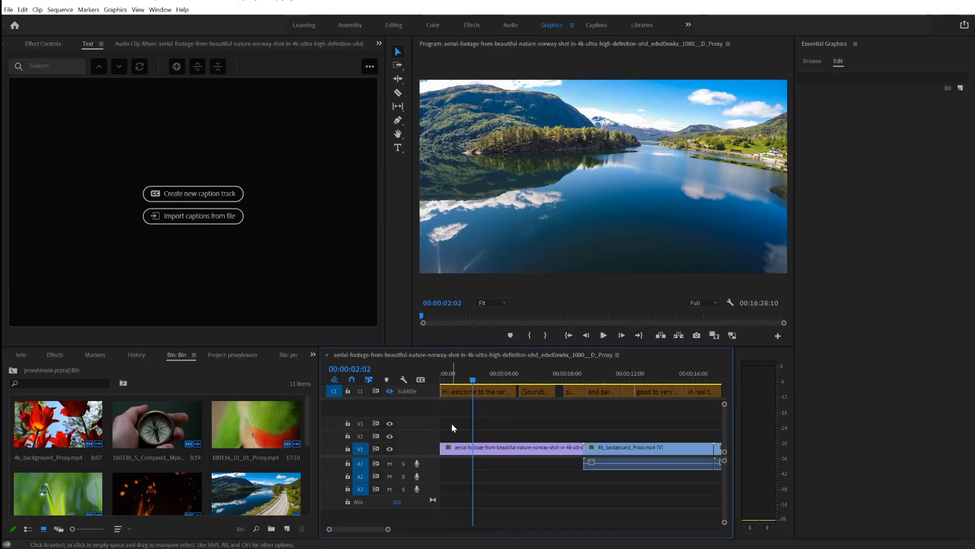
click(390, 392)
click(389, 391)
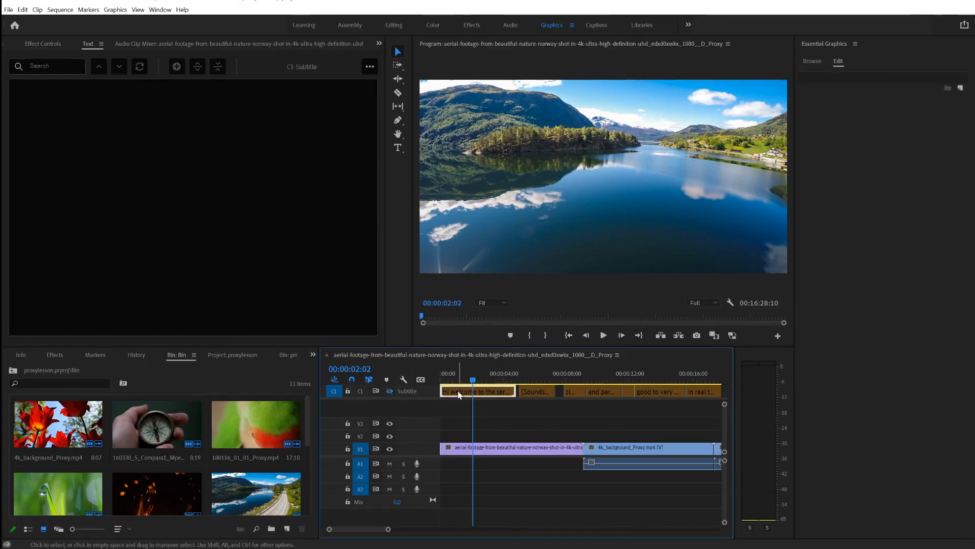
click(390, 391)
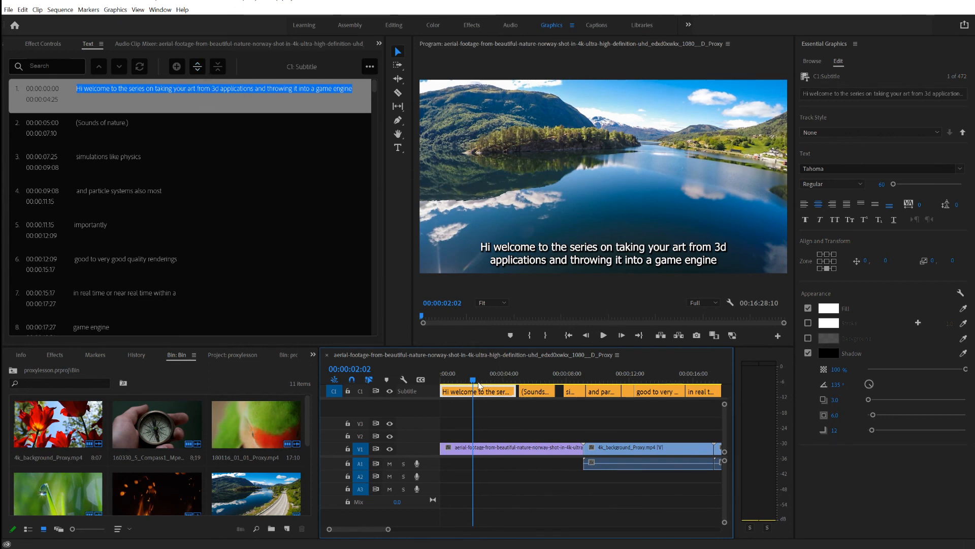
Step: Split the first caption segment, "Hi welcome to the series…", at 00:00:01:28
click(442, 381)
drag(442, 382, 480, 385)
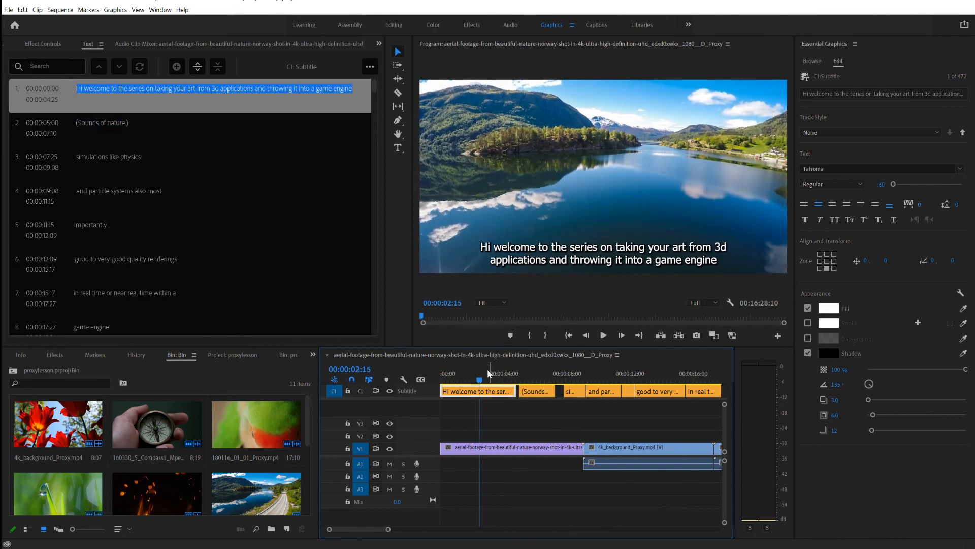
click(442, 381)
click(472, 382)
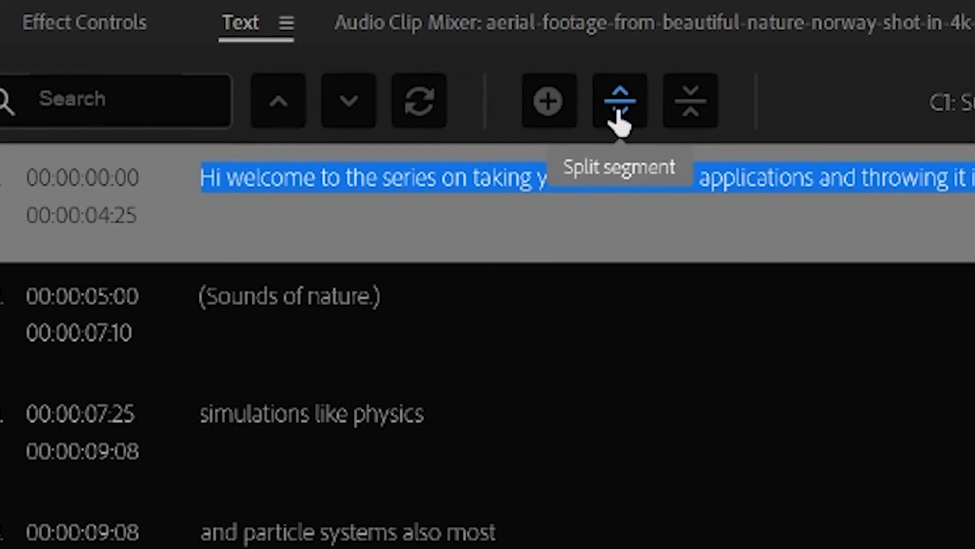
click(618, 104)
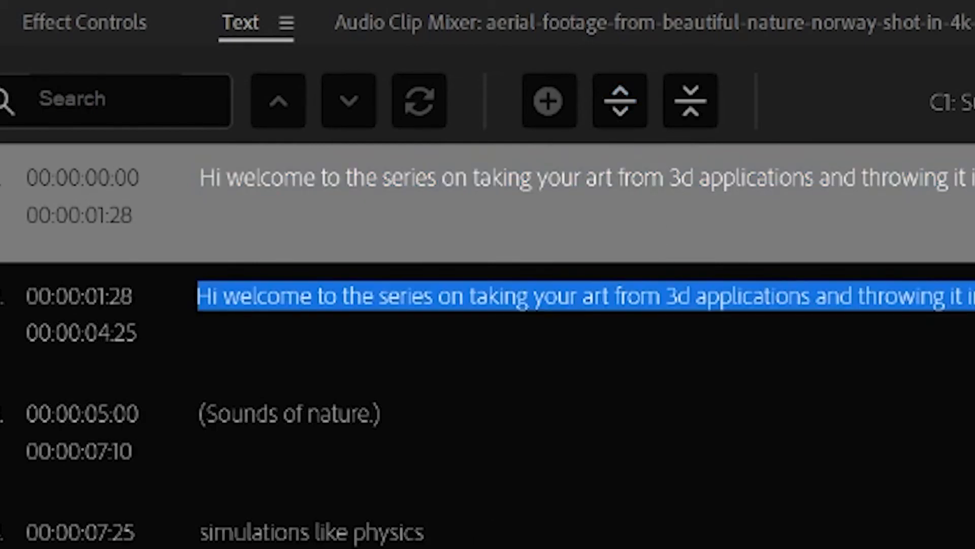
mouse_move(455, 382)
mouse_down()
mouse_move(497, 383)
mouse_move(464, 382)
mouse_up()
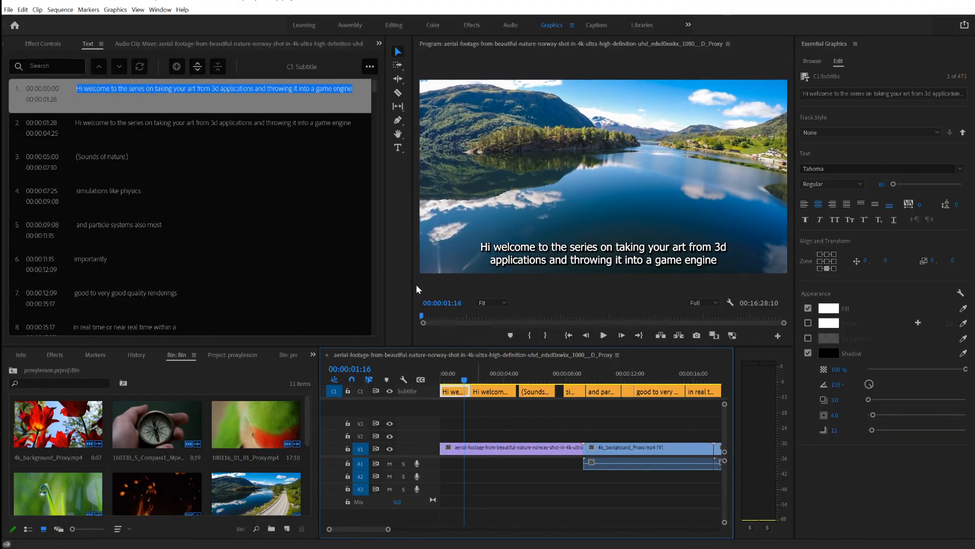
Step: Shorten the first caption segment's text to "Hi welcome to the series on taking your art"
double_click(200, 90)
click(198, 88)
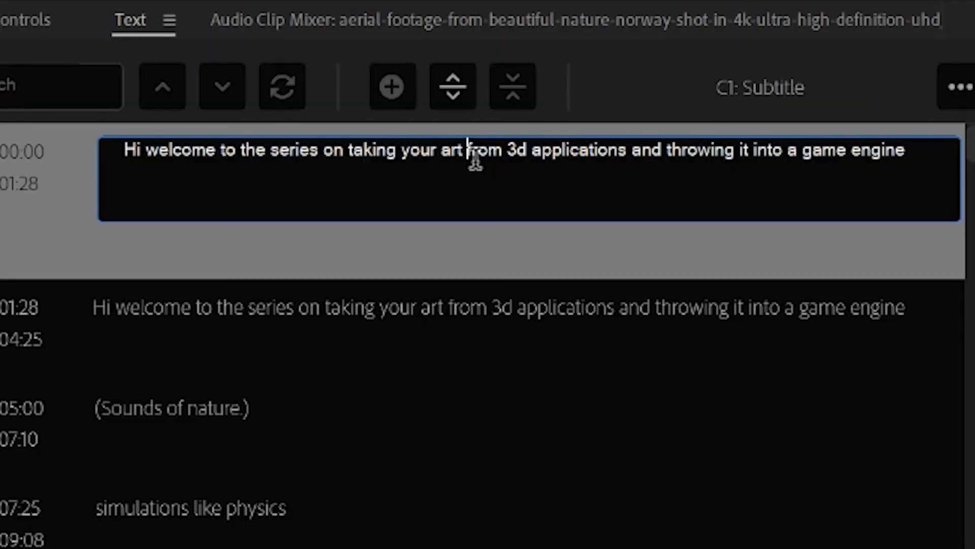
drag(474, 155, 953, 211)
key(BackSpace)
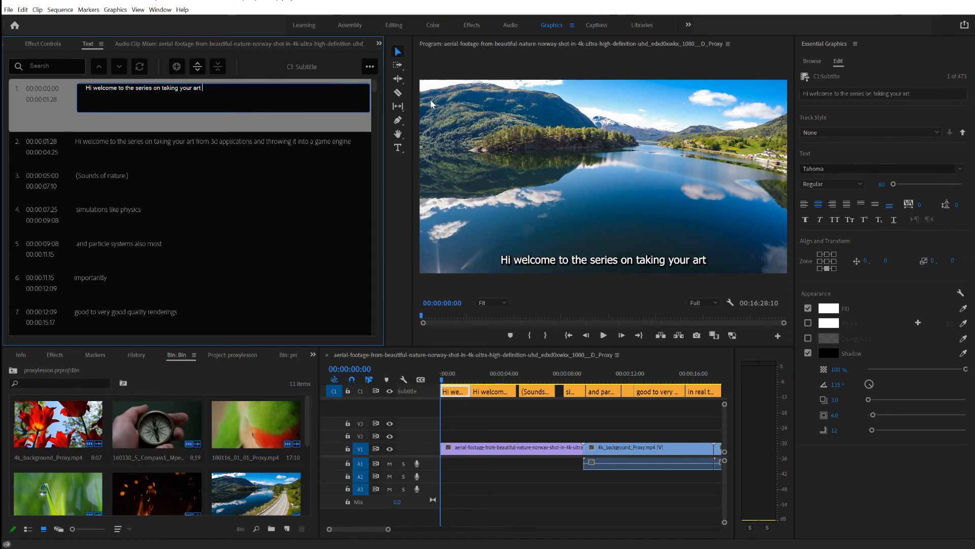
Step: Cut the repeated opening words from the second caption segment, leaving "from 3d applications and throwing it into a game engine"
click(449, 381)
drag(453, 384, 477, 382)
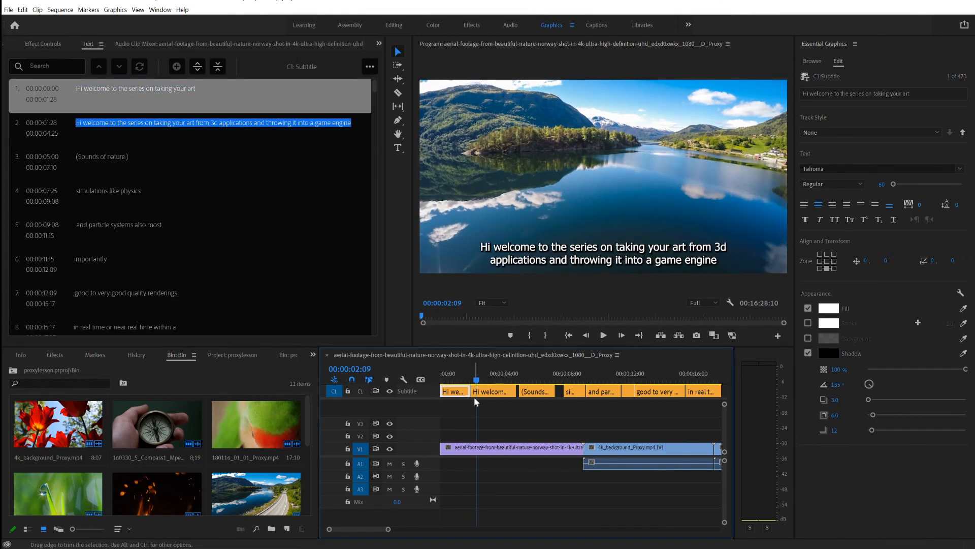
click(490, 392)
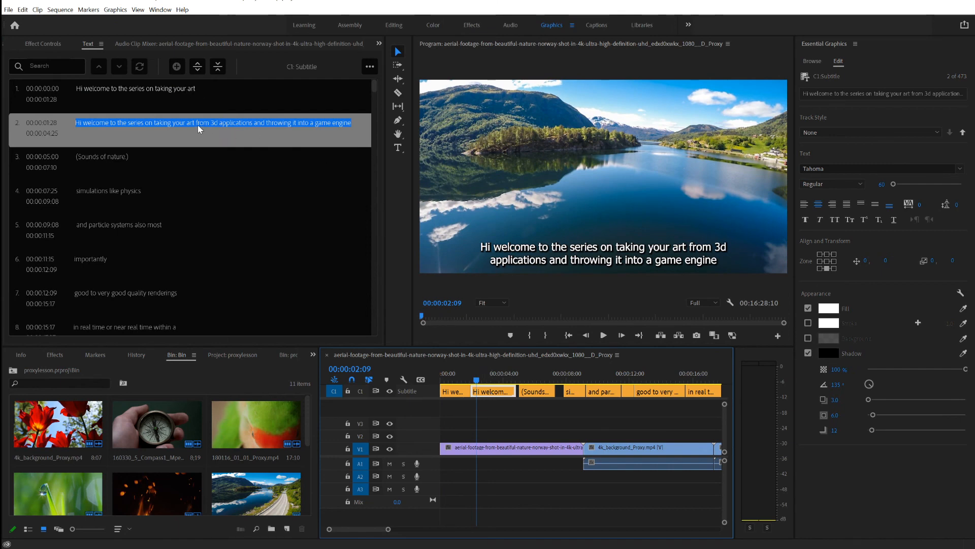
double_click(199, 124)
click(200, 122)
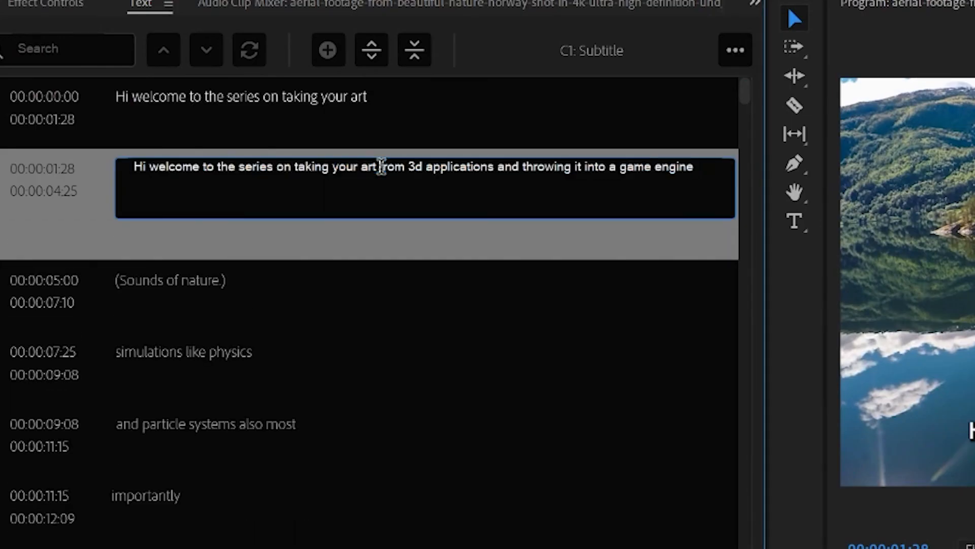
drag(381, 167, 94, 169)
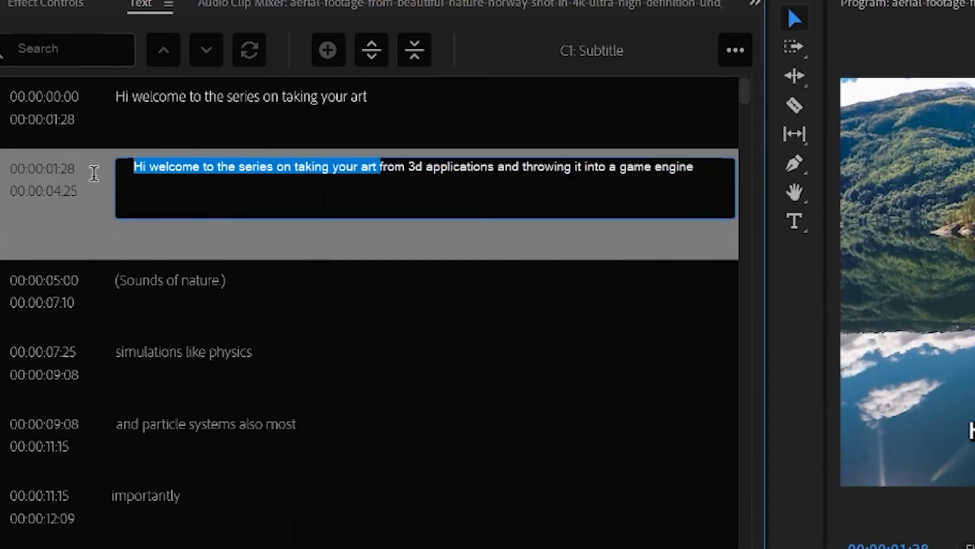
key(BackSpace)
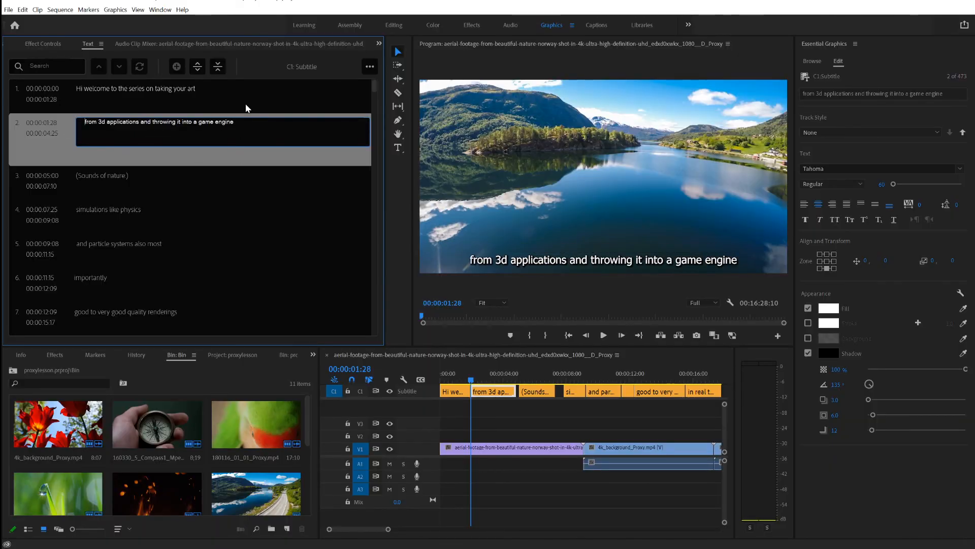